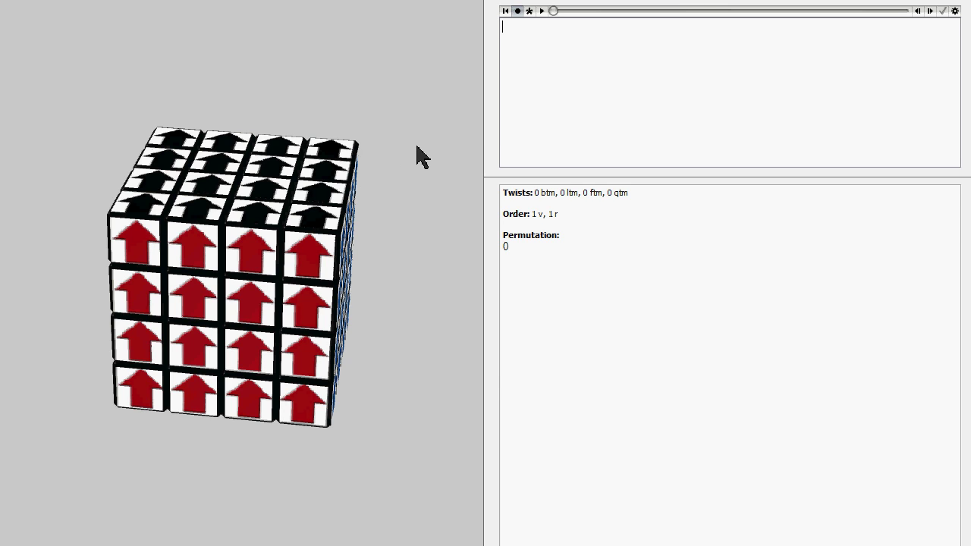
Step: Switch the script notation to SiGN 4x4 from the gear menu
{"action": "left_click_drag", "start_coordinate": [417, 145], "coordinate": [411, 146]}
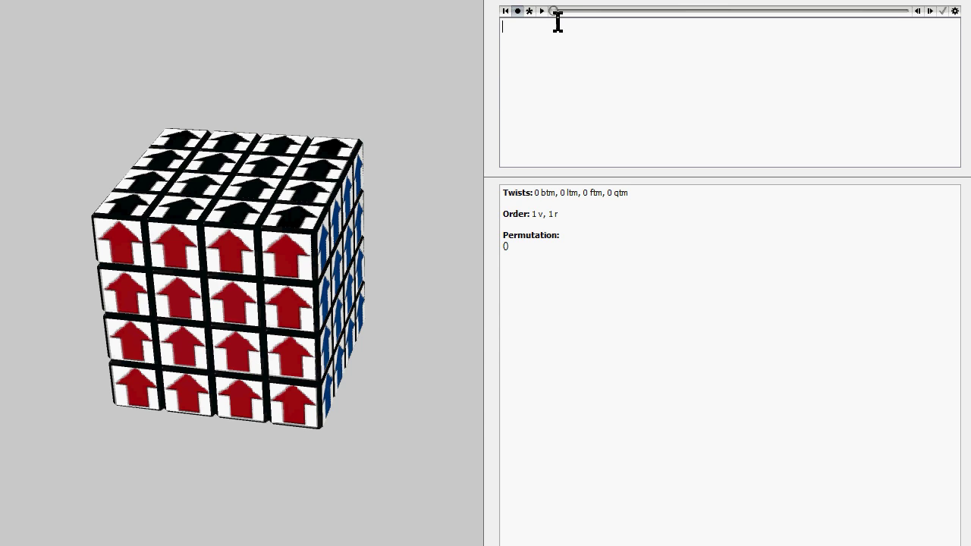
{"action": "left_click", "coordinate": [954, 10]}
{"action": "mouse_move", "coordinate": [881, 47]}
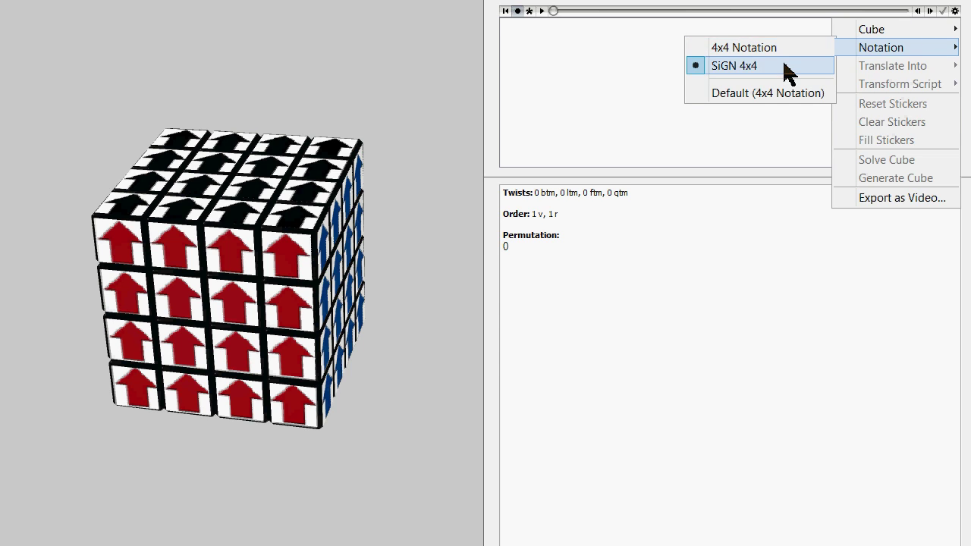
{"action": "left_click", "coordinate": [786, 73]}
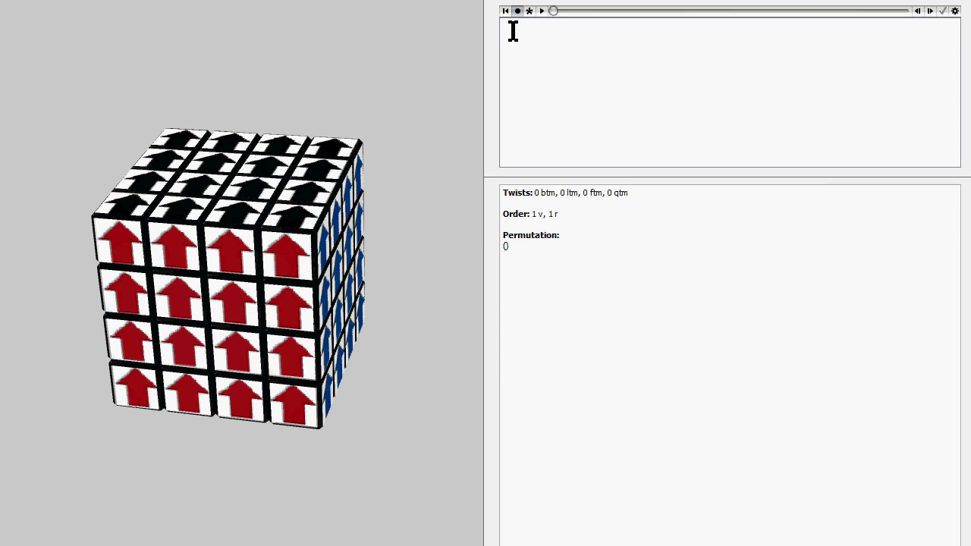
{"action": "left_click_drag", "start_coordinate": [282, 113], "coordinate": [353, 136]}
{"action": "type", "text": "R u' 2R u"}
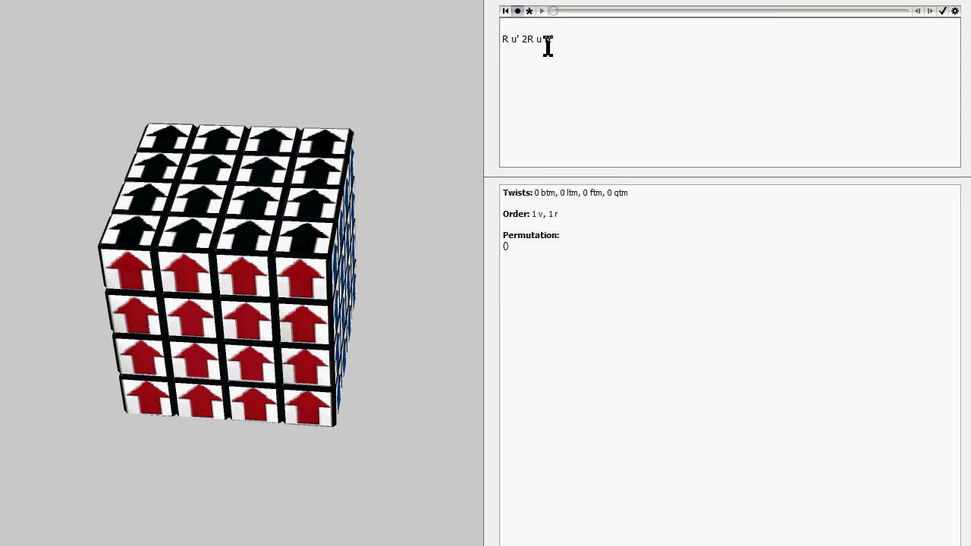
{"action": "type", "text": " R'"}
Step: Enter the move script R u' 2R u R' in the script area without applying it
{"action": "left_click", "coordinate": [525, 40]}
{"action": "left_click", "coordinate": [514, 39]}
{"action": "key", "text": "ctrl+a"}
{"action": "left_click", "coordinate": [551, 40]}
{"action": "left_click", "coordinate": [505, 38]}
{"action": "left_click", "coordinate": [544, 39]}
{"action": "left_click", "coordinate": [954, 11]}
Step: Apply R u' 2R u R' to the cube, listing 5 btm, 7 ltm, 6 ftm, 6 qtm, order 4
{"action": "left_click", "coordinate": [942, 10]}
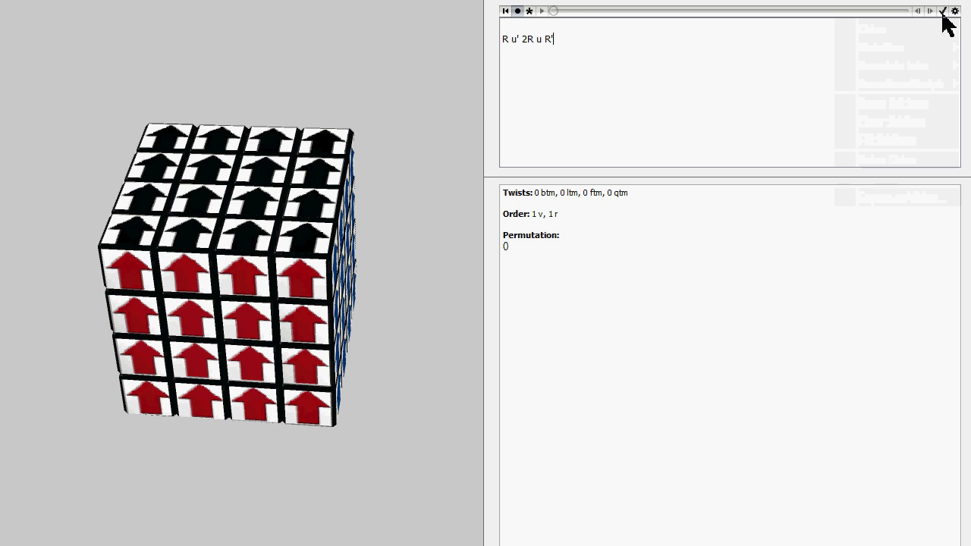
{"action": "mouse_move", "coordinate": [360, 76]}
{"action": "left_mouse_down"}
{"action": "mouse_move", "coordinate": [340, 66]}
{"action": "mouse_move", "coordinate": [326, 11]}
{"action": "left_mouse_up"}
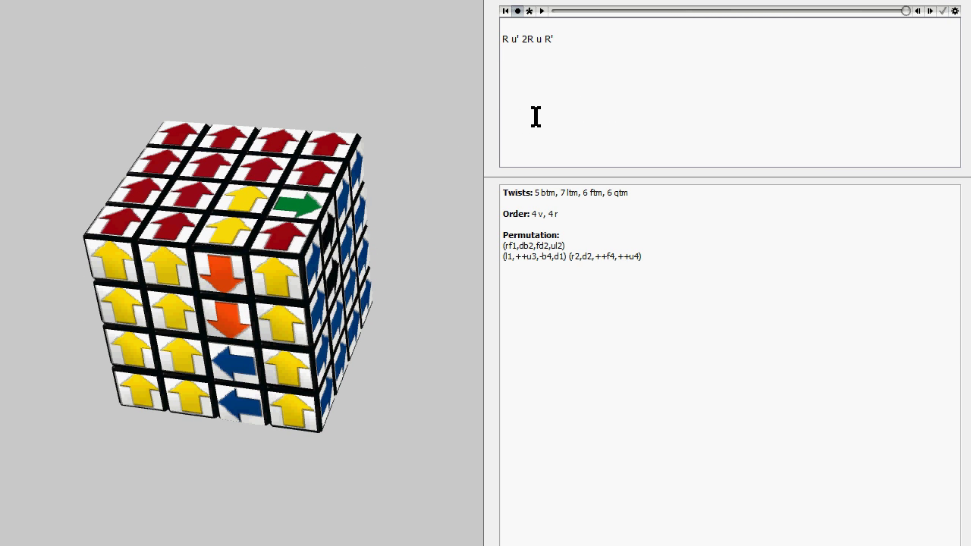
{"action": "left_click_drag", "start_coordinate": [541, 38], "coordinate": [561, 38]}
{"action": "left_click", "coordinate": [523, 54]}
Step: Orbit the scrambled cube to inspect its bottom and top faces
{"action": "left_click_drag", "start_coordinate": [314, 32], "coordinate": [413, 125]}
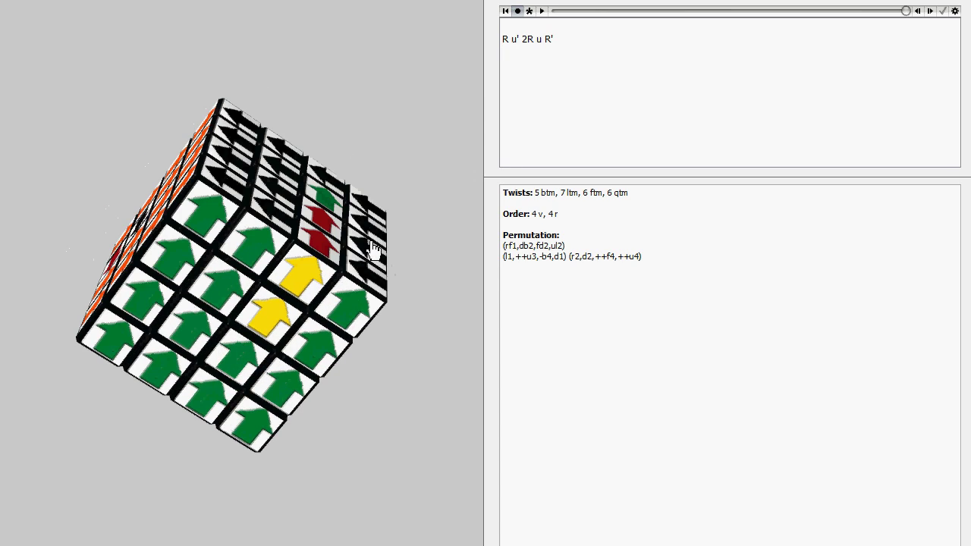
{"action": "left_click_drag", "start_coordinate": [448, 382], "coordinate": [420, 350]}
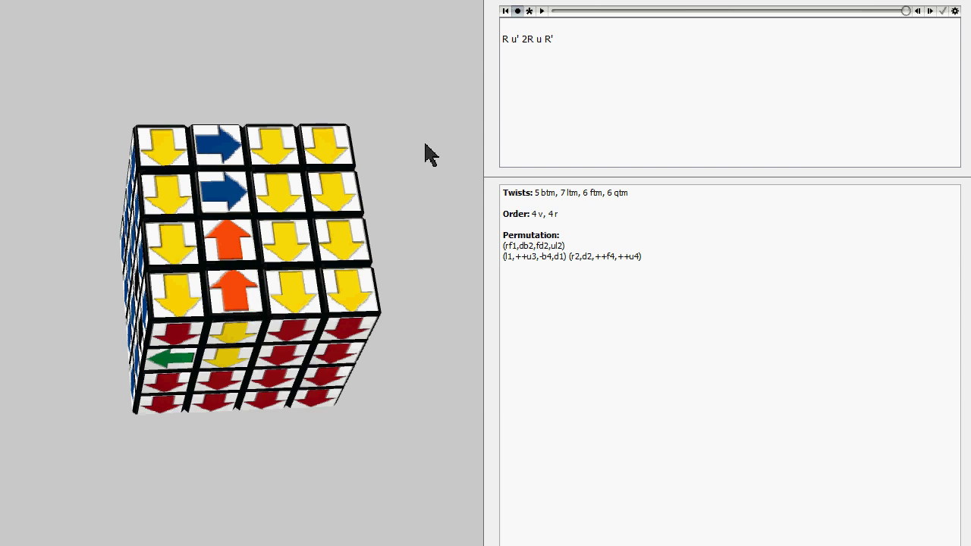
{"action": "left_click_drag", "start_coordinate": [427, 152], "coordinate": [426, 195]}
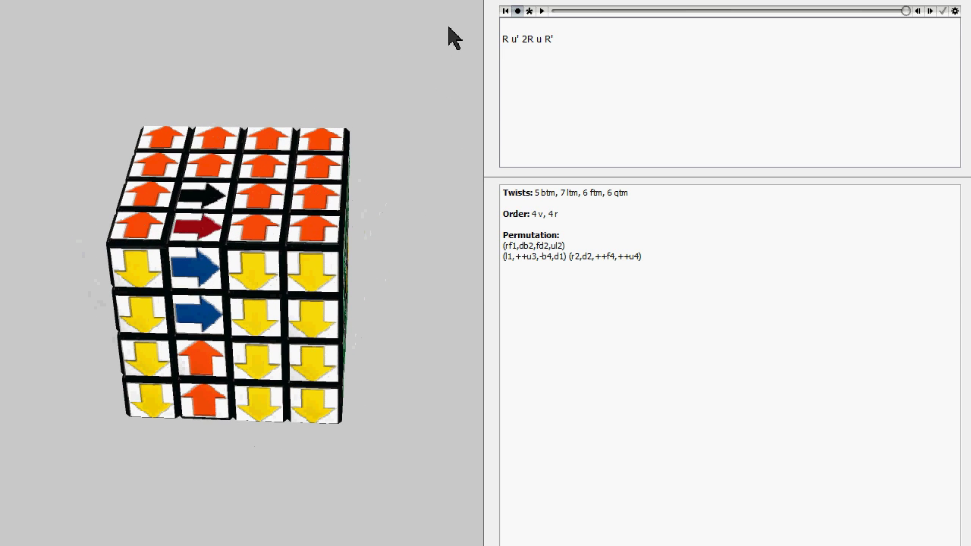
Step: Record a second script line 2R' d l2 d' by twisting the cube layers
{"action": "left_click", "coordinate": [185, 339]}
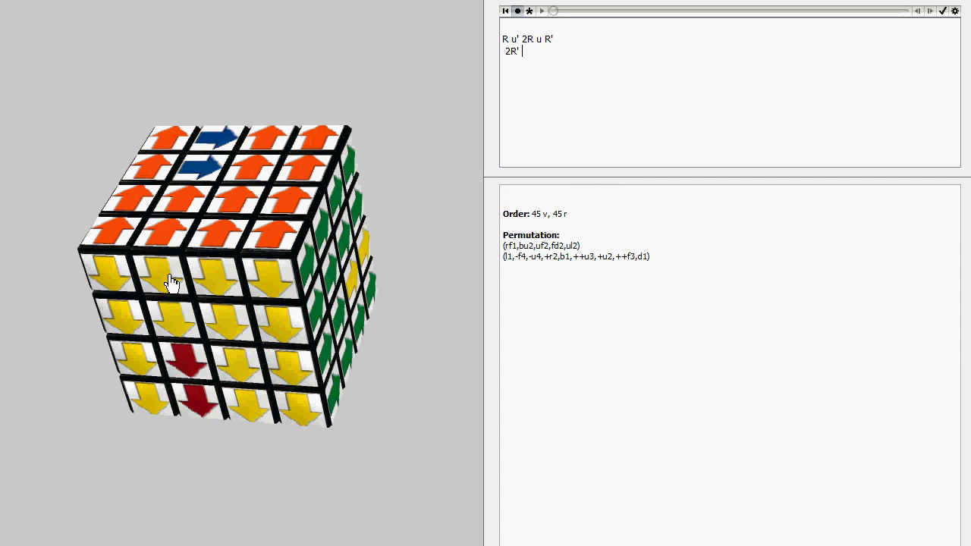
{"action": "left_click", "coordinate": [247, 241]}
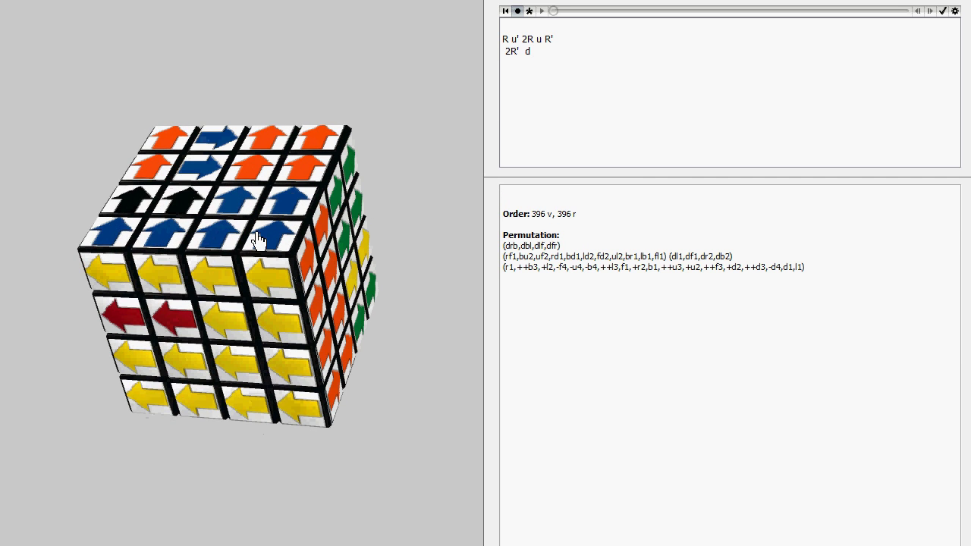
{"action": "left_click", "coordinate": [275, 249]}
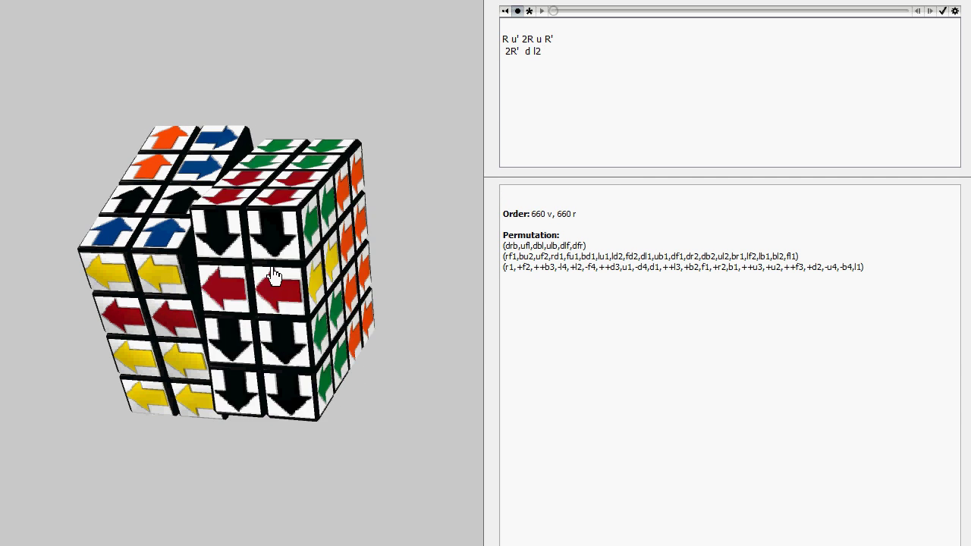
{"action": "left_click", "coordinate": [227, 242]}
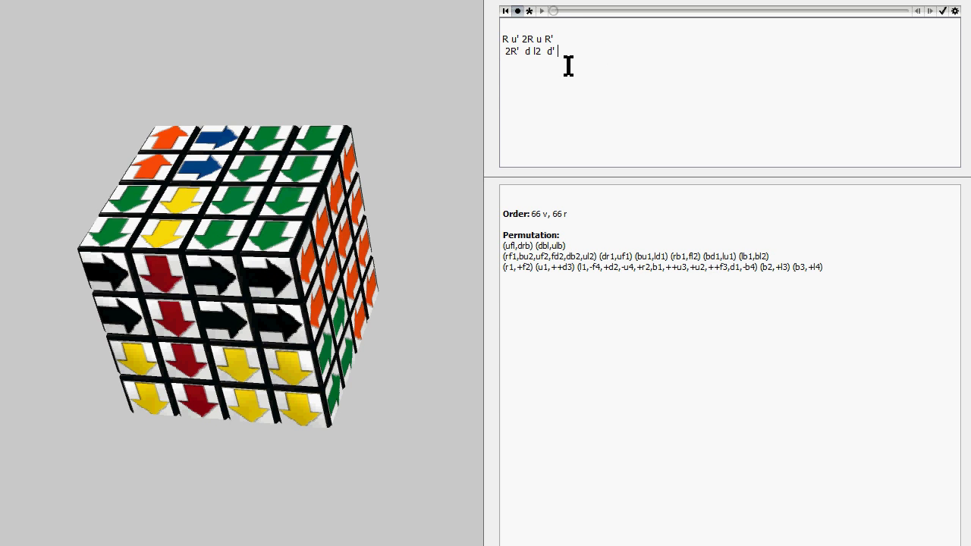
{"action": "left_click_drag", "start_coordinate": [568, 52], "coordinate": [487, 59]}
{"action": "left_click", "coordinate": [580, 58]}
Step: Apply the extended script, leaving two swapped edges with order 2 and cycle (rf1,ul2)
{"action": "left_click", "coordinate": [942, 10]}
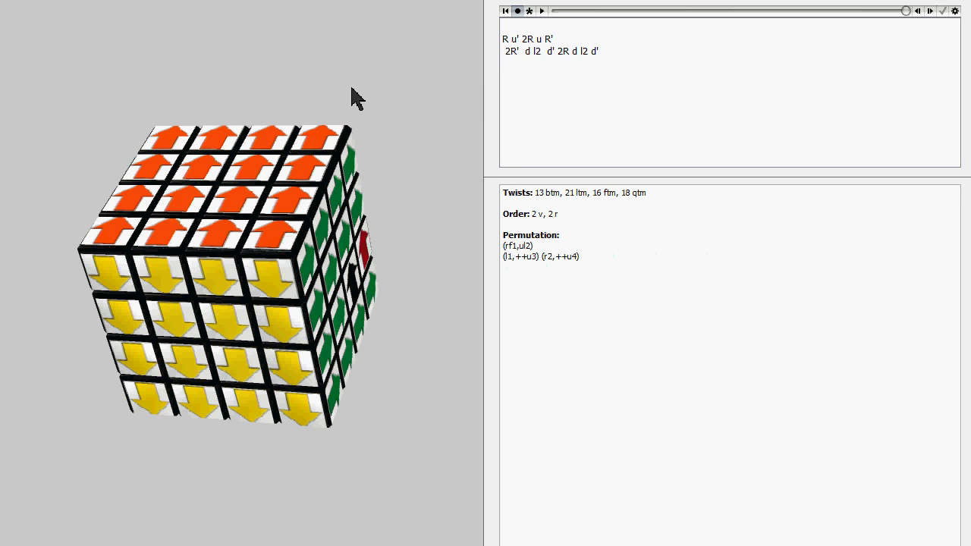
{"action": "mouse_move", "coordinate": [224, 48]}
{"action": "left_mouse_down"}
{"action": "mouse_move", "coordinate": [250, 73]}
{"action": "mouse_move", "coordinate": [321, 100]}
{"action": "mouse_move", "coordinate": [362, 130]}
{"action": "mouse_move", "coordinate": [325, 124]}
{"action": "mouse_move", "coordinate": [321, 109]}
{"action": "mouse_move", "coordinate": [362, 117]}
{"action": "left_mouse_up"}
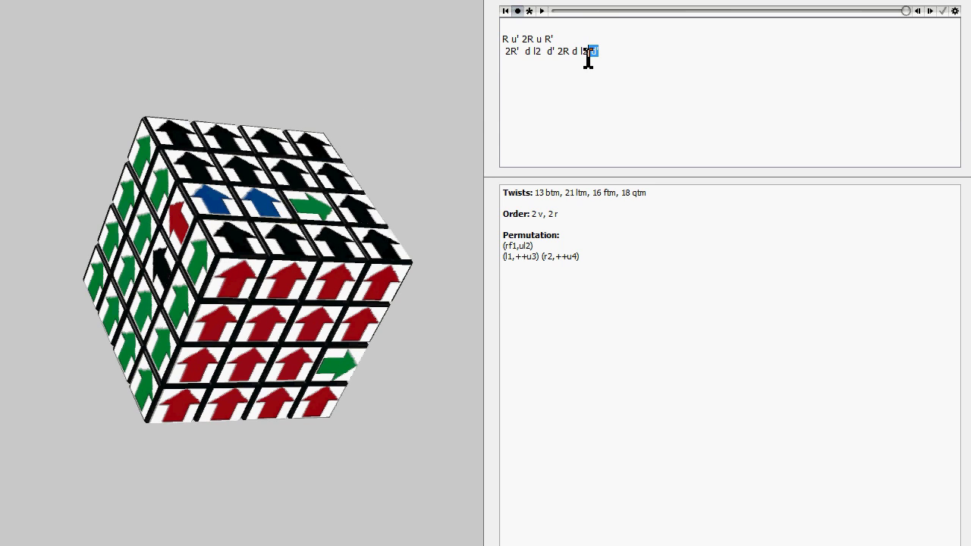
{"action": "key", "text": "BackSpace"}
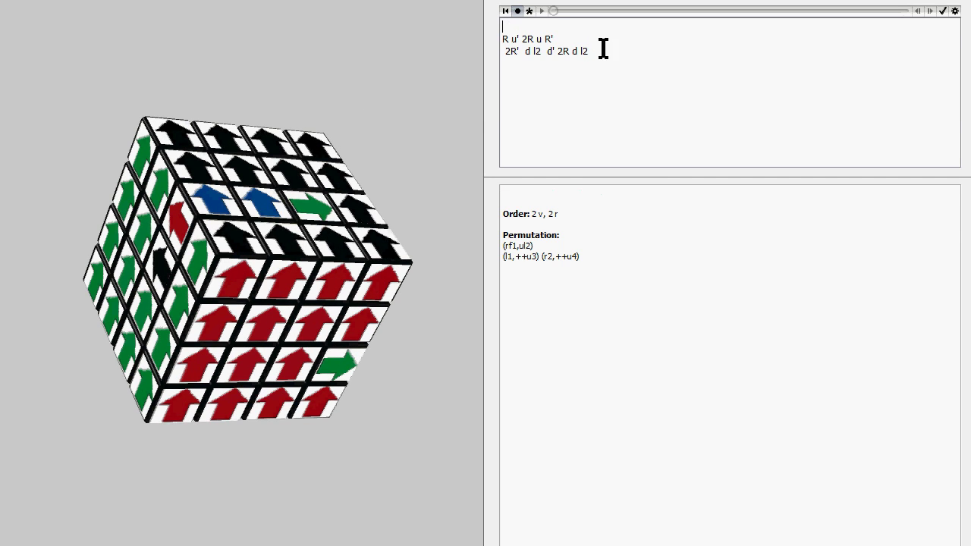
{"action": "type", "text": "d'"}
{"action": "left_click", "coordinate": [942, 11]}
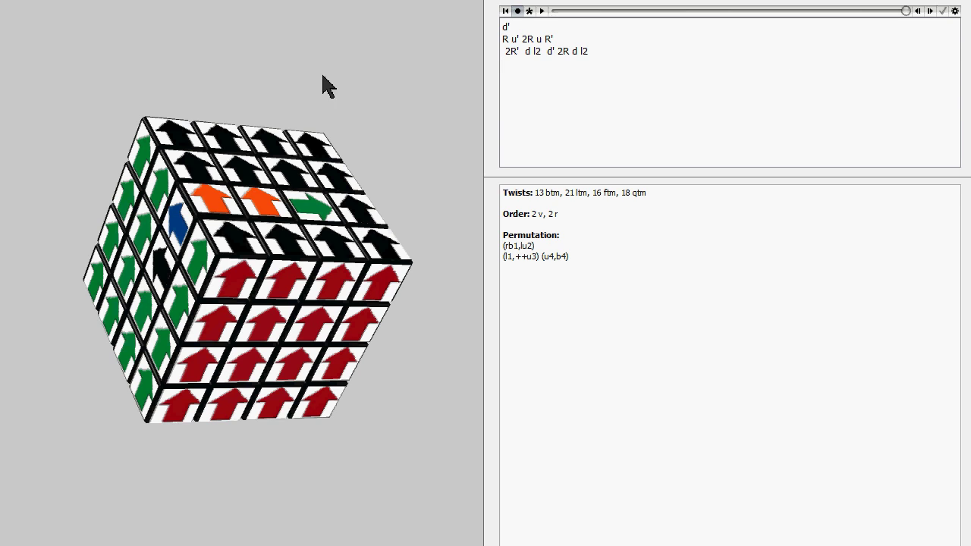
{"action": "mouse_move", "coordinate": [269, 73]}
{"action": "left_mouse_down"}
{"action": "mouse_move", "coordinate": [327, 82]}
{"action": "mouse_move", "coordinate": [293, 76]}
{"action": "mouse_move", "coordinate": [306, 81]}
{"action": "left_mouse_up"}
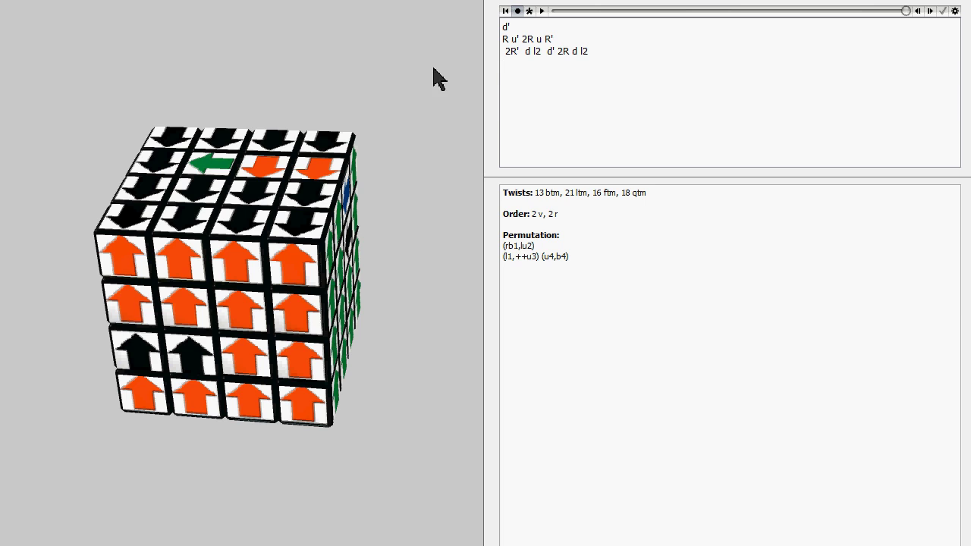
{"action": "left_click", "coordinate": [534, 64]}
{"action": "mouse_move", "coordinate": [351, 97]}
{"action": "left_mouse_down"}
{"action": "mouse_move", "coordinate": [310, 80]}
{"action": "mouse_move", "coordinate": [333, 82]}
{"action": "left_mouse_up"}
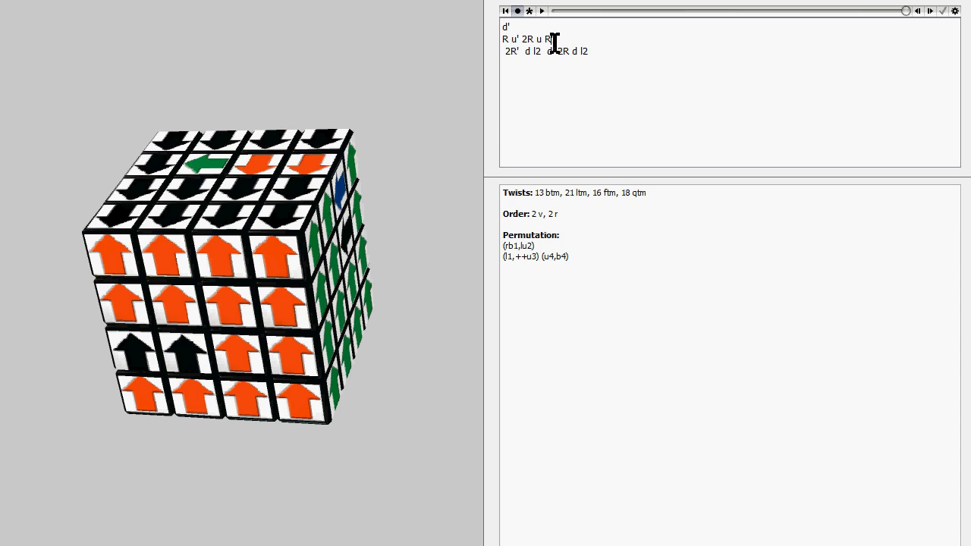
{"action": "left_click_drag", "start_coordinate": [568, 39], "coordinate": [496, 38]}
{"action": "left_click", "coordinate": [511, 40]}
{"action": "left_click", "coordinate": [553, 41]}
{"action": "mouse_move", "coordinate": [286, 66]}
{"action": "left_mouse_down"}
{"action": "mouse_move", "coordinate": [346, 80]}
{"action": "mouse_move", "coordinate": [372, 134]}
{"action": "mouse_move", "coordinate": [306, 63]}
{"action": "mouse_move", "coordinate": [289, 59]}
{"action": "left_mouse_up"}
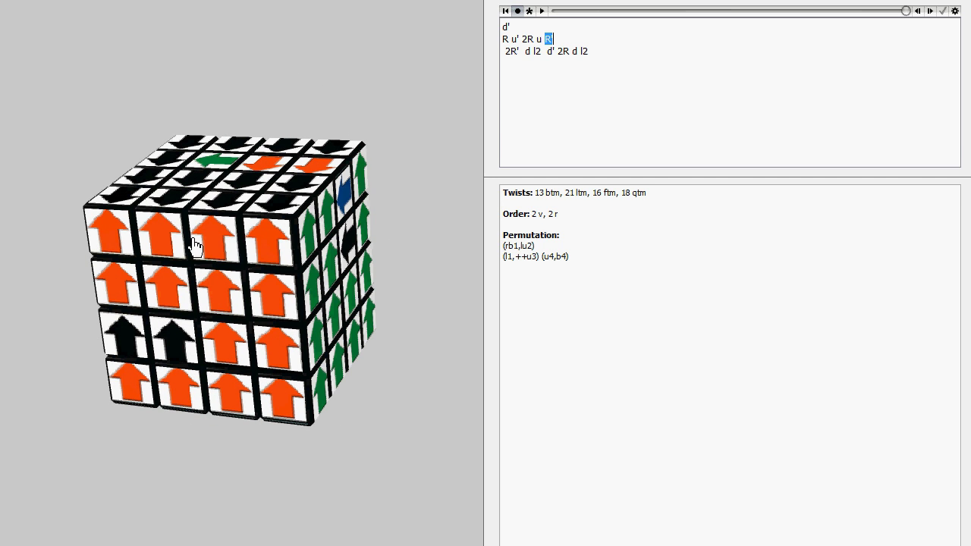
{"action": "left_click", "coordinate": [555, 40]}
{"action": "left_click_drag", "start_coordinate": [548, 38], "coordinate": [496, 42]}
{"action": "mouse_move", "coordinate": [374, 109]}
{"action": "left_mouse_down"}
{"action": "mouse_move", "coordinate": [407, 113]}
{"action": "mouse_move", "coordinate": [372, 108]}
{"action": "left_mouse_up"}
Step: Wrap the script with L at the start and L' at the end, then apply it
{"action": "left_click", "coordinate": [638, 66]}
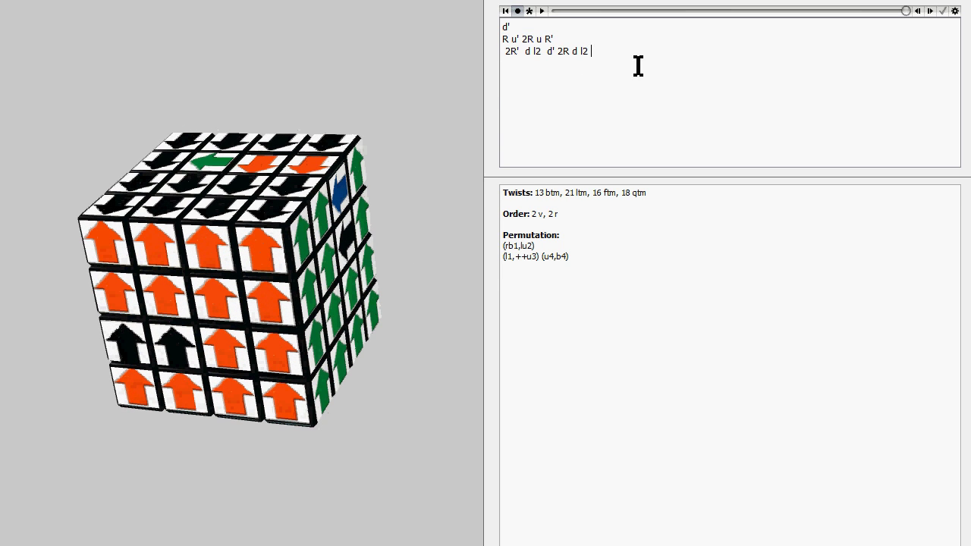
{"action": "key", "text": "Return"}
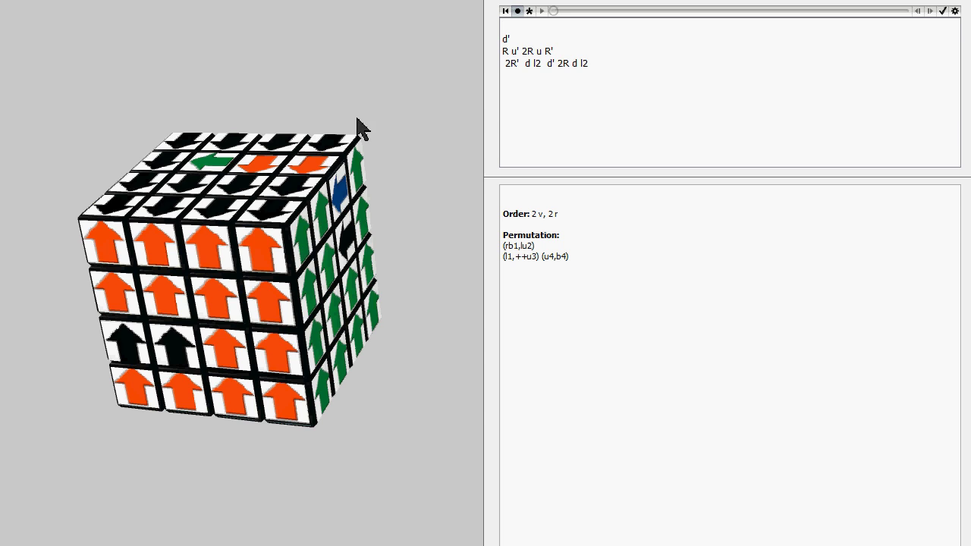
{"action": "left_click_drag", "start_coordinate": [357, 126], "coordinate": [318, 188]}
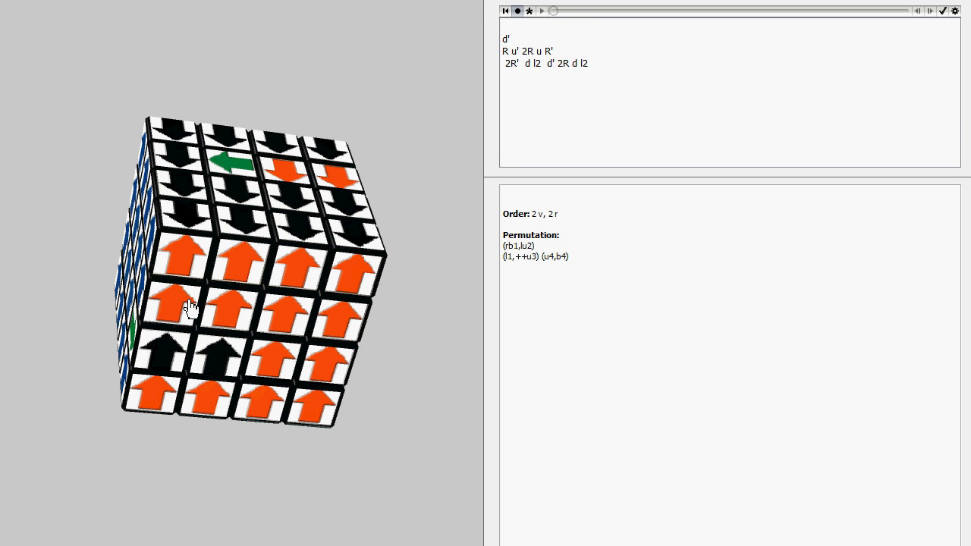
{"action": "left_click_drag", "start_coordinate": [468, 325], "coordinate": [405, 326]}
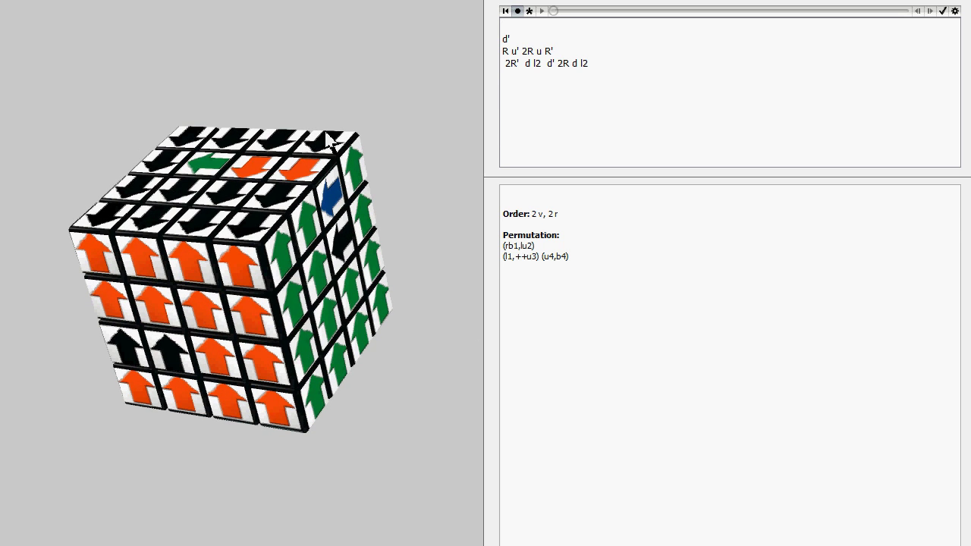
{"action": "mouse_move", "coordinate": [257, 314]}
{"action": "left_mouse_down"}
{"action": "mouse_move", "coordinate": [260, 293]}
{"action": "mouse_move", "coordinate": [258, 329]}
{"action": "left_mouse_up"}
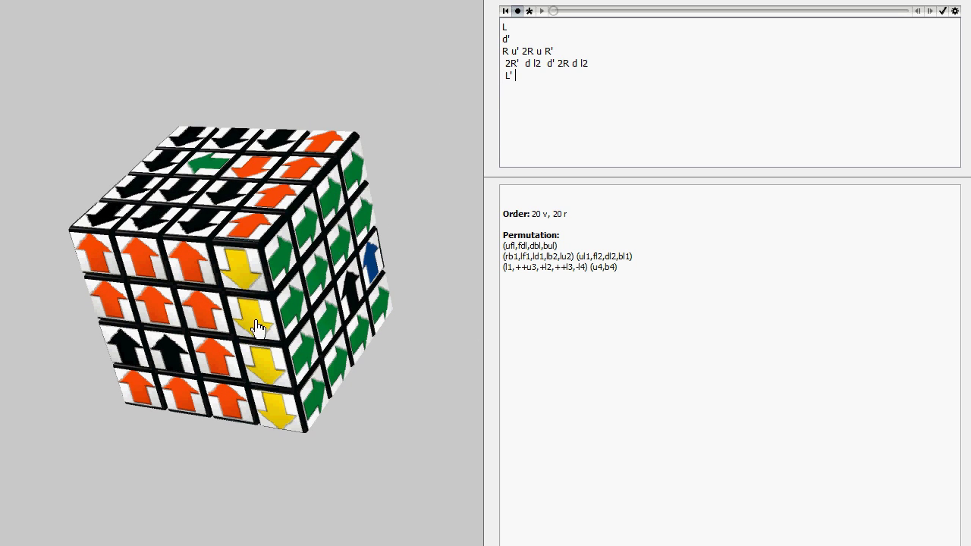
{"action": "left_click", "coordinate": [943, 12]}
{"action": "mouse_move", "coordinate": [310, 69]}
{"action": "left_mouse_down"}
{"action": "mouse_move", "coordinate": [354, 69]}
{"action": "mouse_move", "coordinate": [342, 71]}
{"action": "mouse_move", "coordinate": [356, 152]}
{"action": "left_mouse_up"}
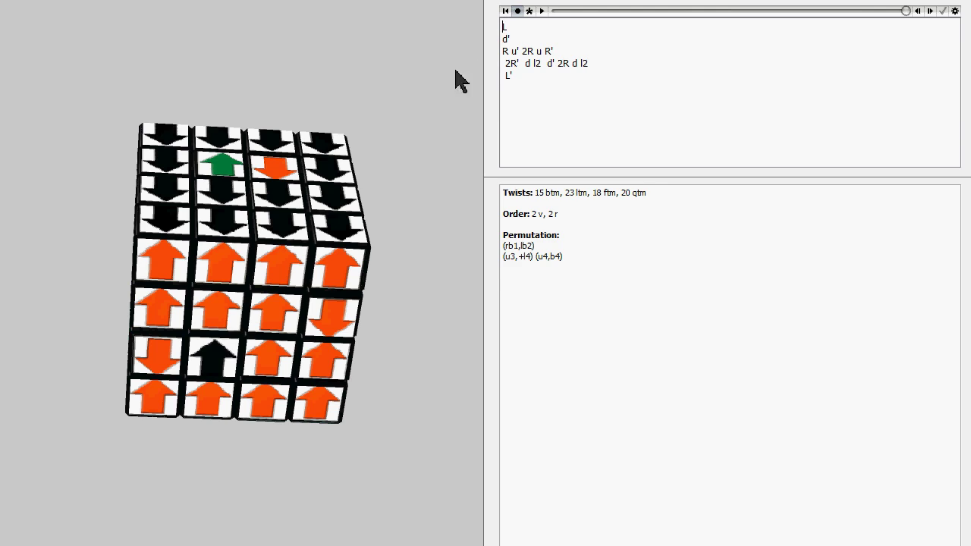
{"action": "mouse_move", "coordinate": [351, 55]}
{"action": "left_mouse_down"}
{"action": "mouse_move", "coordinate": [326, 56]}
{"action": "mouse_move", "coordinate": [377, 59]}
{"action": "mouse_move", "coordinate": [329, 65]}
{"action": "left_mouse_up"}
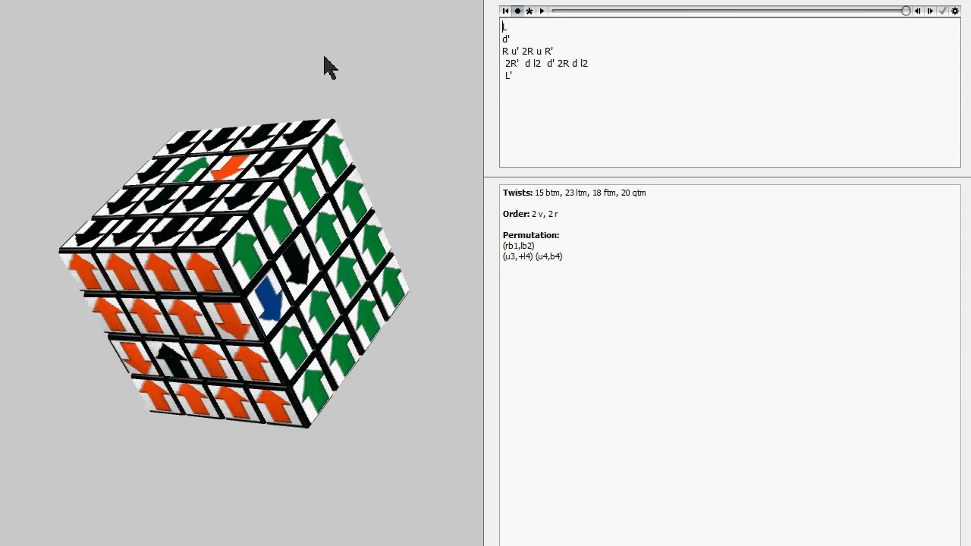
Step: Wrap the script further with 2U' at the start and 2U at the end and apply
{"action": "mouse_move", "coordinate": [351, 126]}
{"action": "left_mouse_down"}
{"action": "mouse_move", "coordinate": [261, 299]}
{"action": "mouse_move", "coordinate": [312, 191]}
{"action": "left_mouse_up"}
{"action": "key", "text": "Return"}
{"action": "mouse_move", "coordinate": [349, 103]}
{"action": "left_mouse_down"}
{"action": "mouse_move", "coordinate": [386, 94]}
{"action": "mouse_move", "coordinate": [334, 79]}
{"action": "mouse_move", "coordinate": [302, 261]}
{"action": "left_mouse_up"}
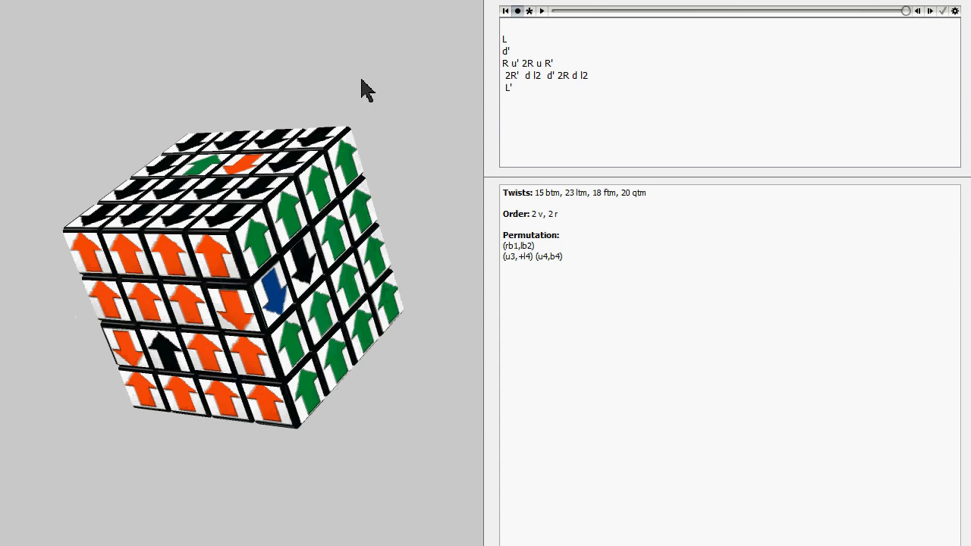
{"action": "left_click_drag", "start_coordinate": [368, 91], "coordinate": [402, 68]}
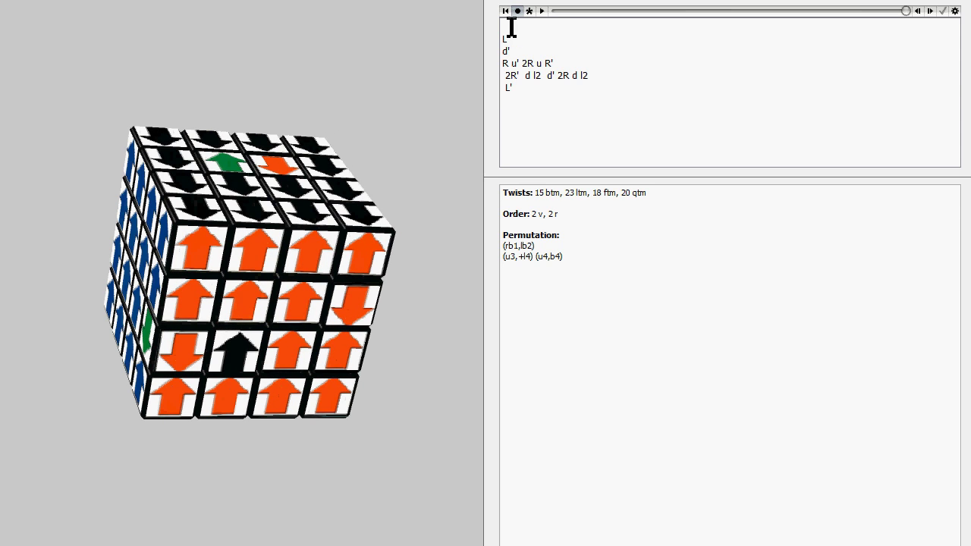
{"action": "left_click_drag", "start_coordinate": [256, 296], "coordinate": [392, 273]}
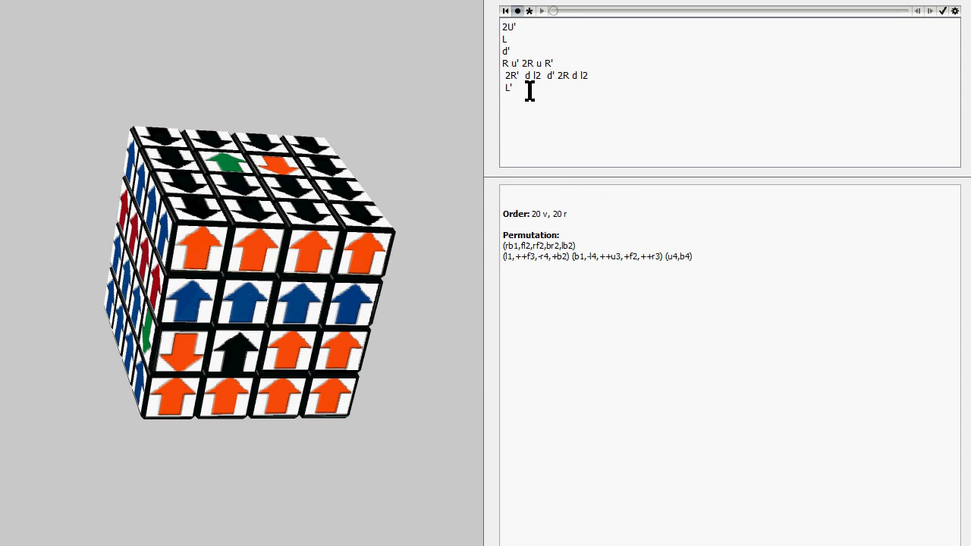
{"action": "left_click_drag", "start_coordinate": [305, 298], "coordinate": [257, 295]}
{"action": "left_click", "coordinate": [942, 10]}
{"action": "type", "text": "2U"}
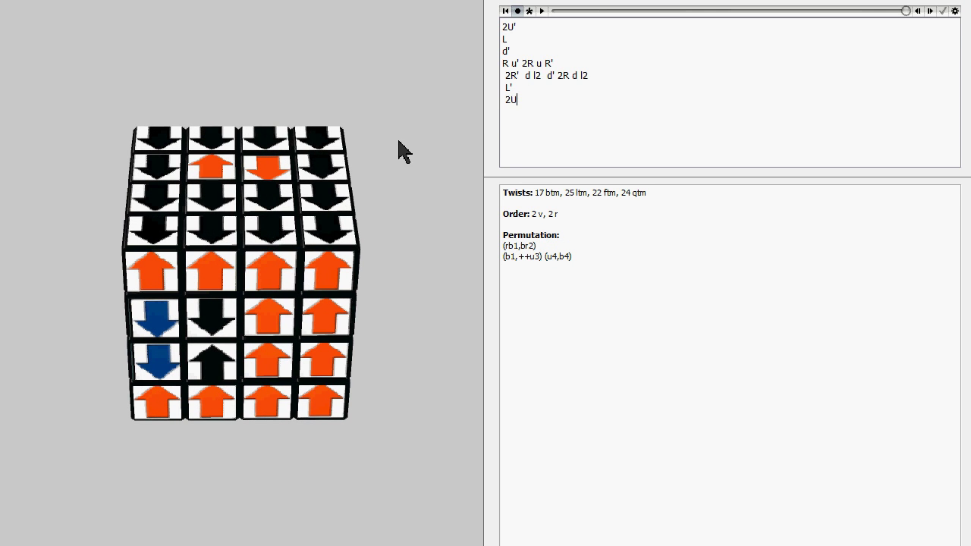
Step: Add outer setup moves u' and u around the script and apply for 17 btm, 27 ltm, order 2
{"action": "key", "text": "Return"}
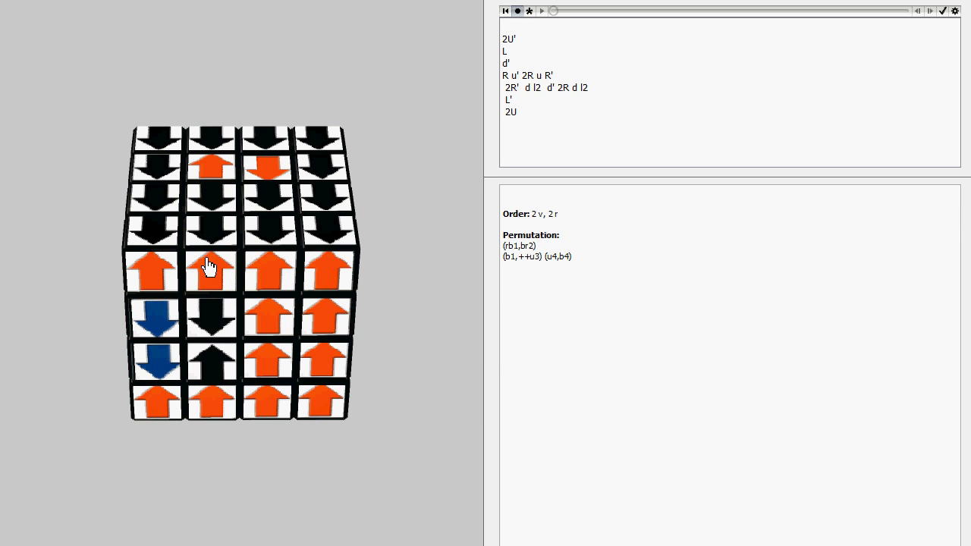
{"action": "left_click_drag", "start_coordinate": [210, 265], "coordinate": [304, 258]}
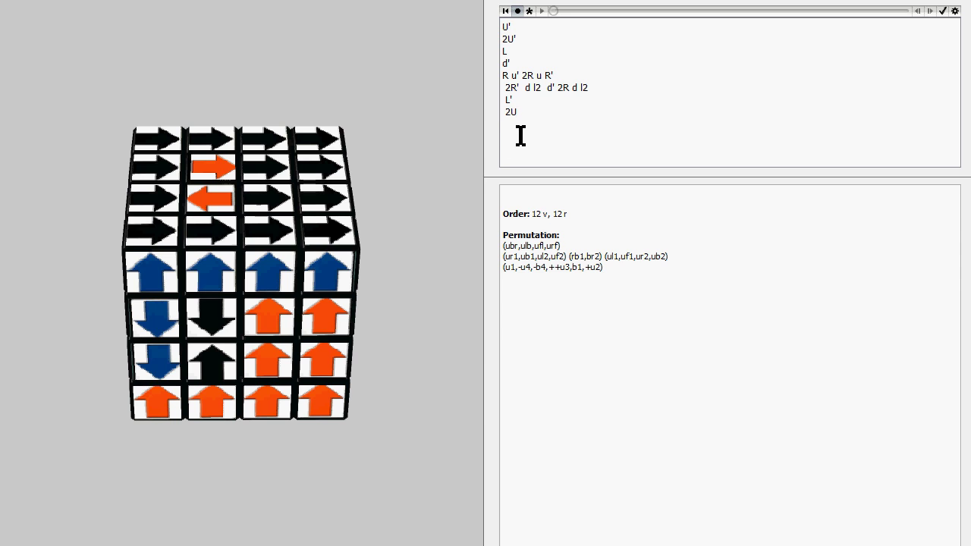
{"action": "left_click_drag", "start_coordinate": [291, 281], "coordinate": [198, 277]}
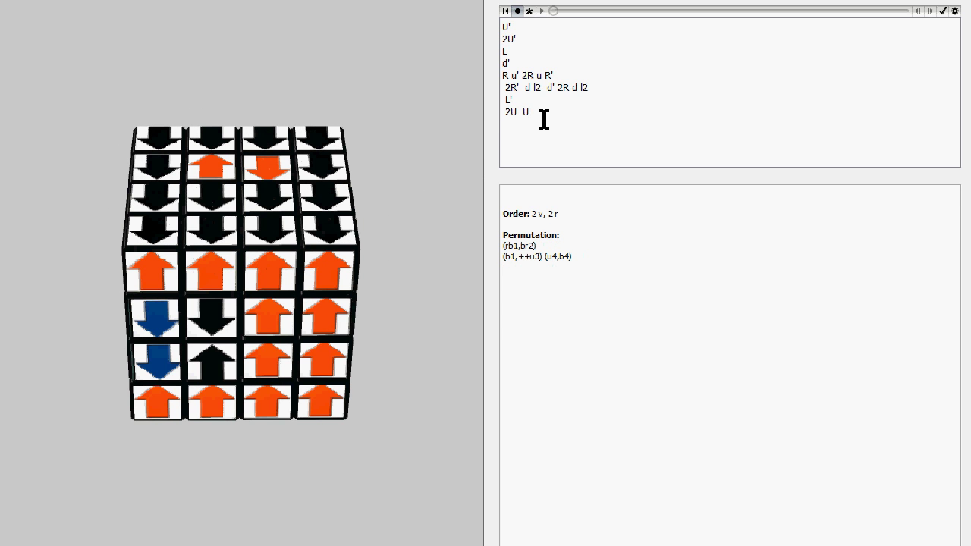
{"action": "left_click_drag", "start_coordinate": [544, 114], "coordinate": [492, 116]}
{"action": "type", "text": "u"}
{"action": "left_click_drag", "start_coordinate": [524, 27], "coordinate": [490, 27]}
{"action": "type", "text": "u"}
{"action": "left_click", "coordinate": [943, 10]}
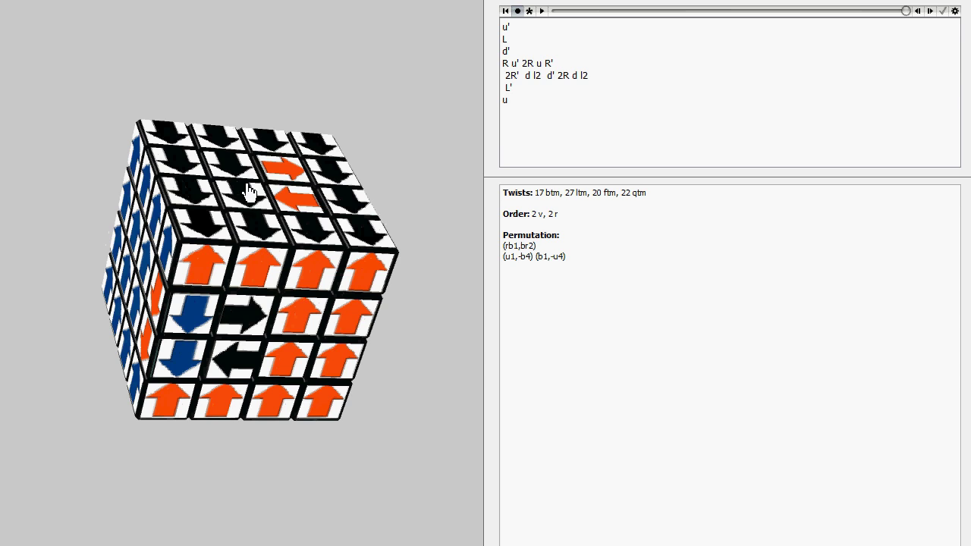
Step: Add r at the start and r' at the end and apply, giving 19 btm, 31 ltm, cycles (ur1,ru2)
{"action": "mouse_move", "coordinate": [245, 76]}
{"action": "left_mouse_down"}
{"action": "mouse_move", "coordinate": [332, 91]}
{"action": "mouse_move", "coordinate": [325, 141]}
{"action": "mouse_move", "coordinate": [283, 229]}
{"action": "left_mouse_up"}
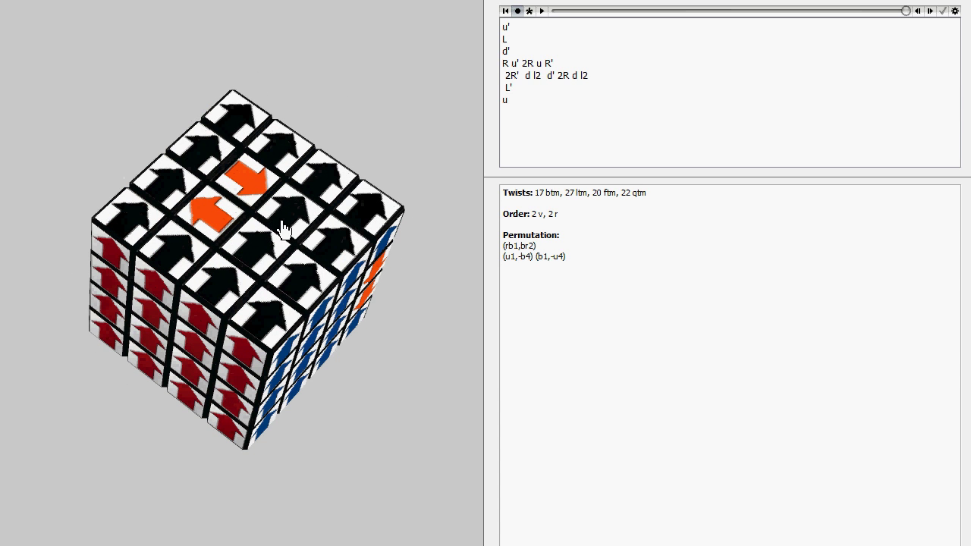
{"action": "mouse_move", "coordinate": [396, 58]}
{"action": "left_mouse_down"}
{"action": "mouse_move", "coordinate": [315, 72]}
{"action": "mouse_move", "coordinate": [301, 109]}
{"action": "left_mouse_up"}
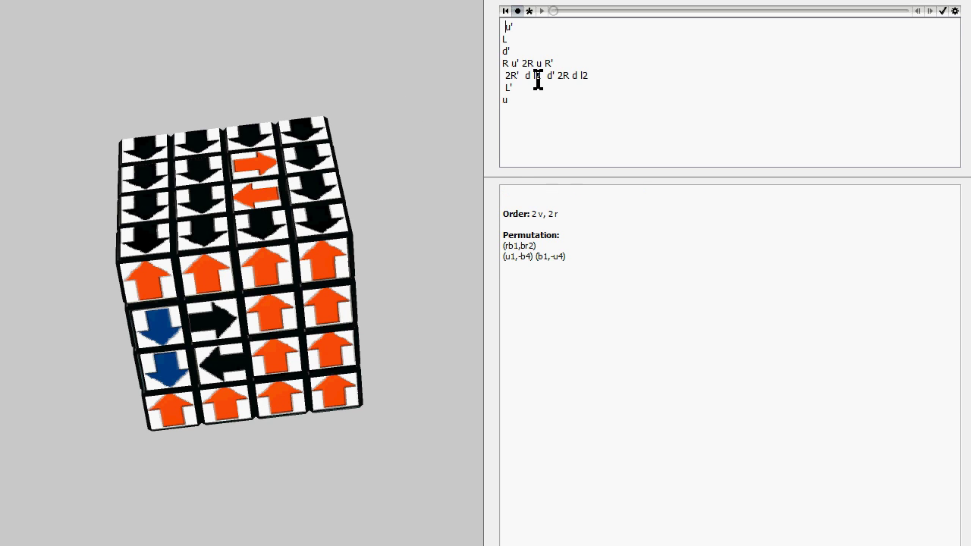
{"action": "type", "text": "r"}
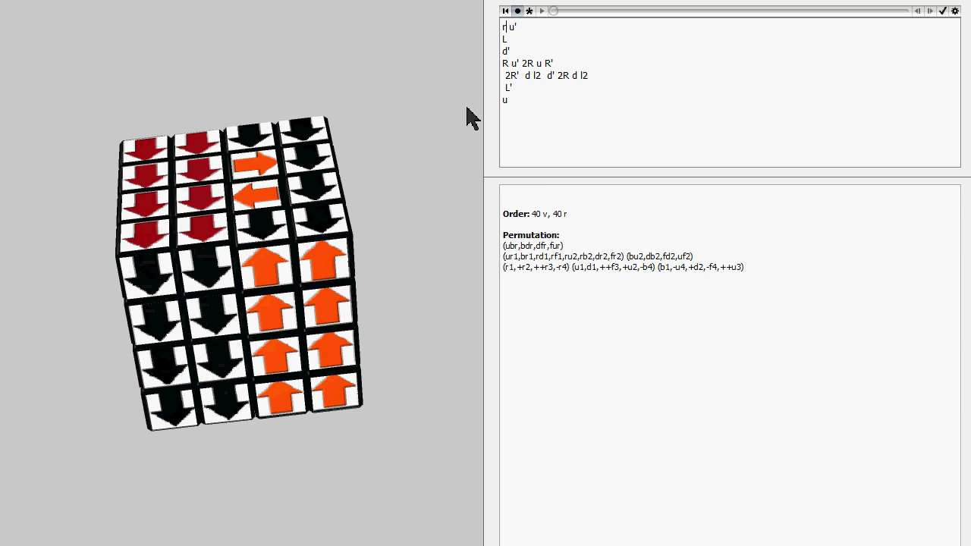
{"action": "left_click", "coordinate": [524, 104]}
{"action": "type", "text": "r'"}
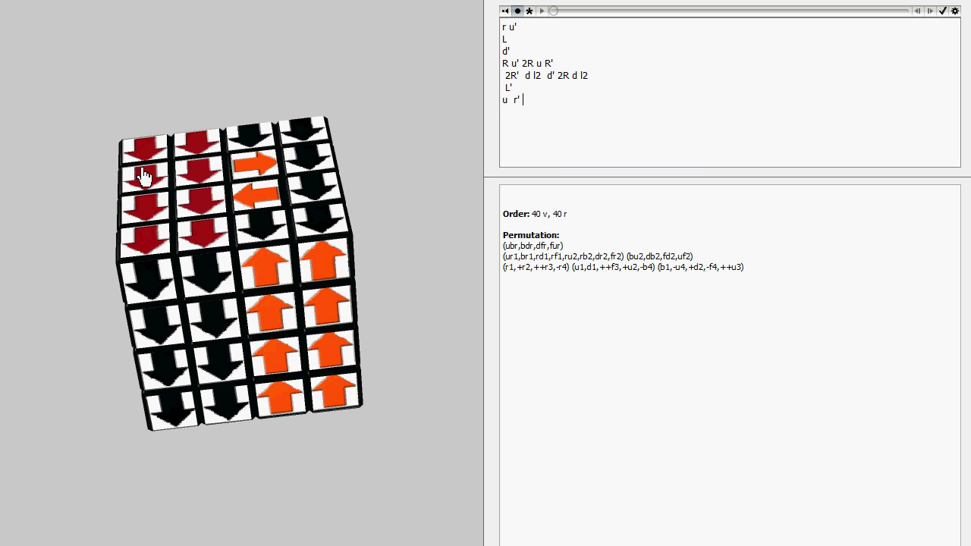
{"action": "left_click", "coordinate": [139, 174]}
{"action": "left_click", "coordinate": [942, 10]}
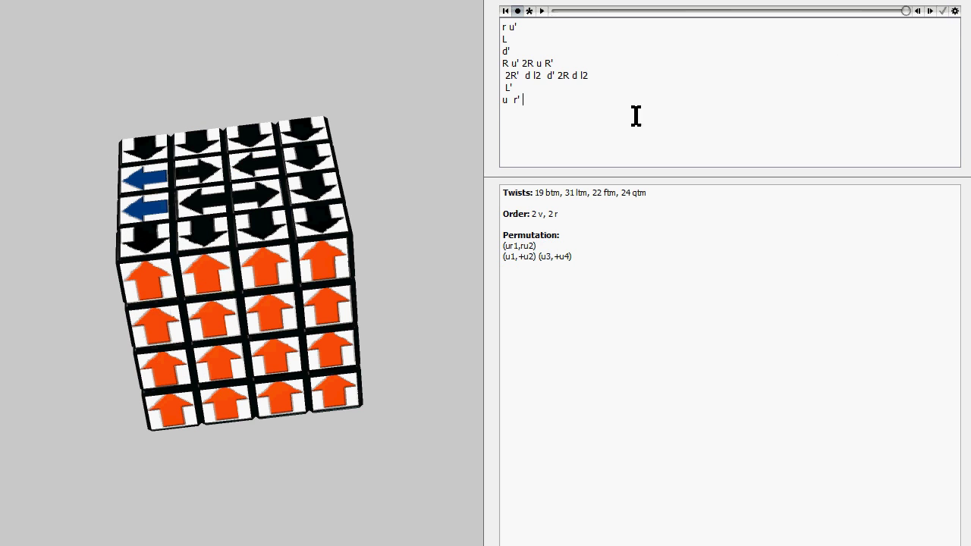
{"action": "mouse_move", "coordinate": [240, 39]}
{"action": "left_mouse_down"}
{"action": "mouse_move", "coordinate": [261, 9]}
{"action": "mouse_move", "coordinate": [288, 8]}
{"action": "left_mouse_up"}
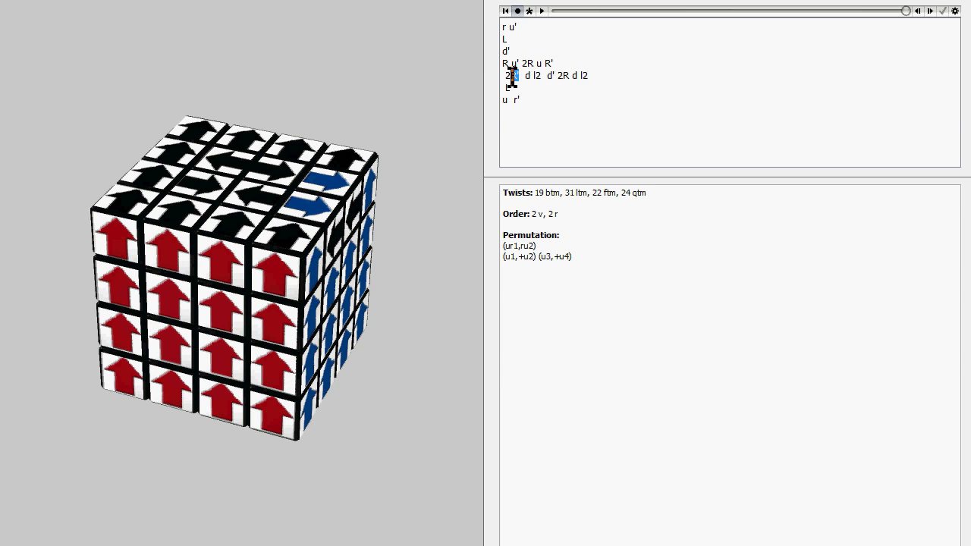
Step: Merge R' on line 4 and 2R' on line 5 into a single r' and apply the script
{"action": "left_click", "coordinate": [558, 67]}
{"action": "key", "text": "BackSpace"}
{"action": "key", "text": "BackSpace"}
{"action": "type", "text": "r'"}
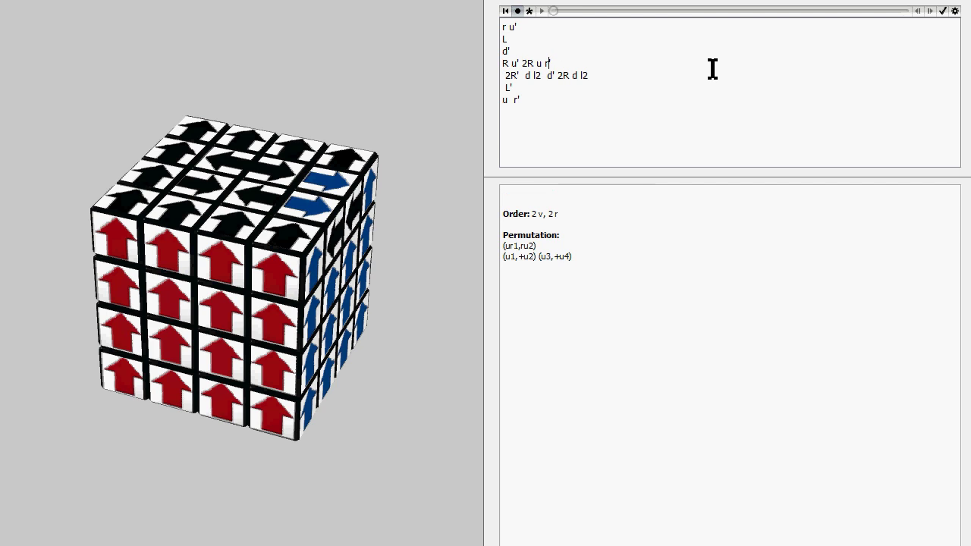
{"action": "key", "text": "Right"}
{"action": "key", "text": "Delete"}
{"action": "key", "text": "Delete"}
{"action": "key", "text": "Delete"}
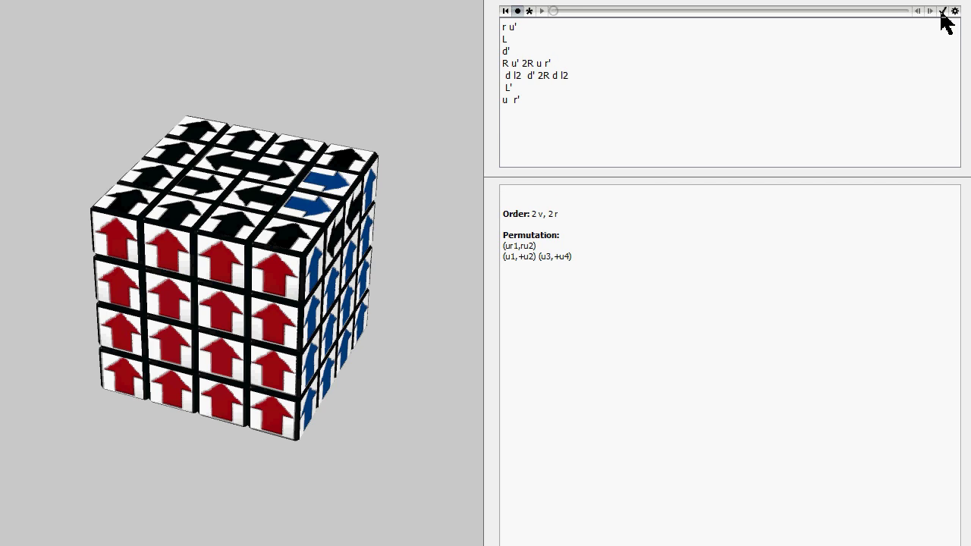
{"action": "left_click", "coordinate": [942, 10]}
Step: Highlight the lowered ftm and qtm counts in the info panel (22 ftm, 24 qtm)
{"action": "mouse_move", "coordinate": [640, 195]}
{"action": "left_mouse_down"}
{"action": "mouse_move", "coordinate": [610, 195]}
{"action": "mouse_move", "coordinate": [633, 195]}
{"action": "left_mouse_up"}
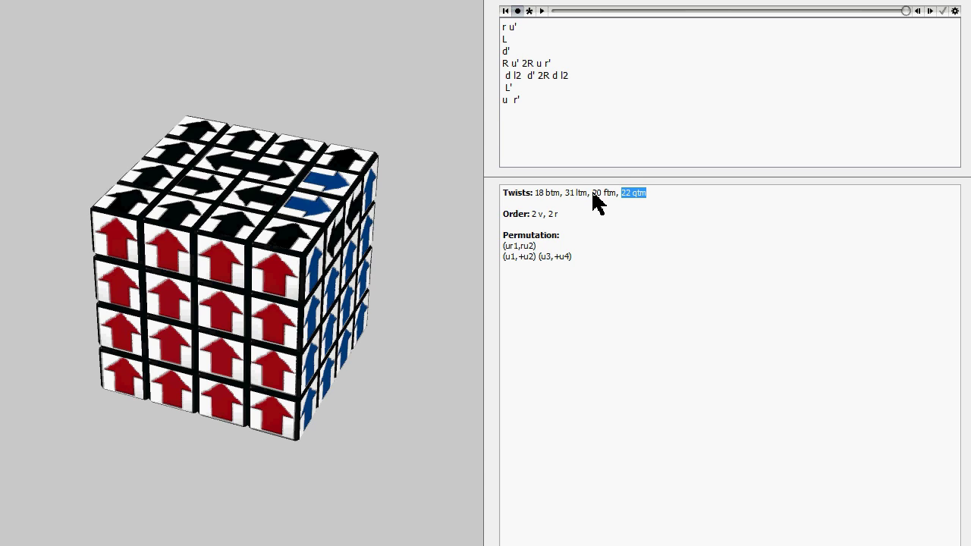
{"action": "left_click_drag", "start_coordinate": [592, 194], "coordinate": [622, 195]}
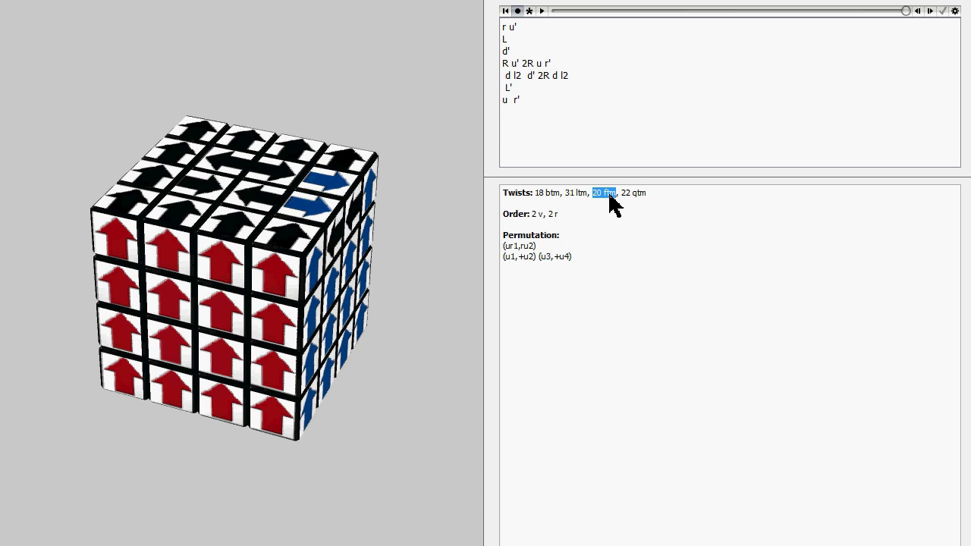
{"action": "left_click", "coordinate": [625, 198]}
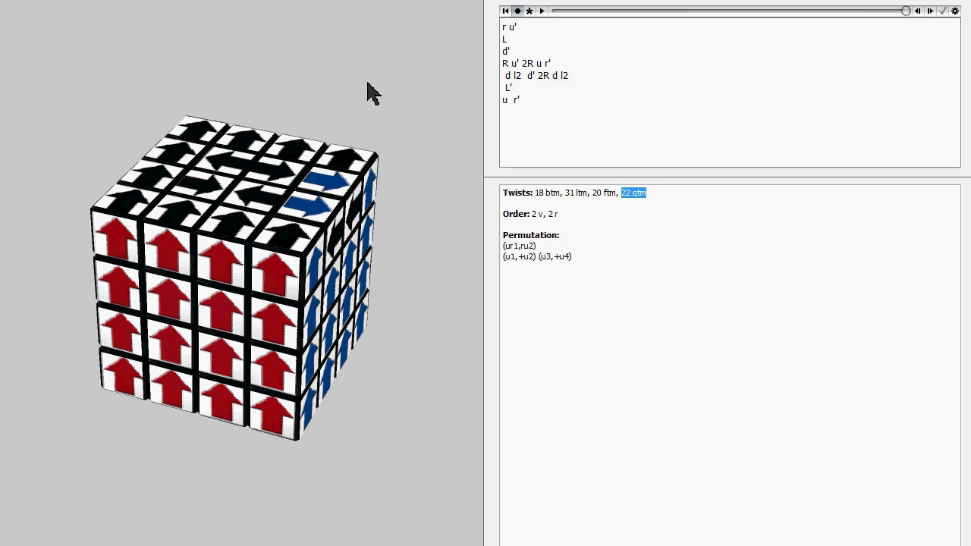
{"action": "left_click", "coordinate": [551, 108]}
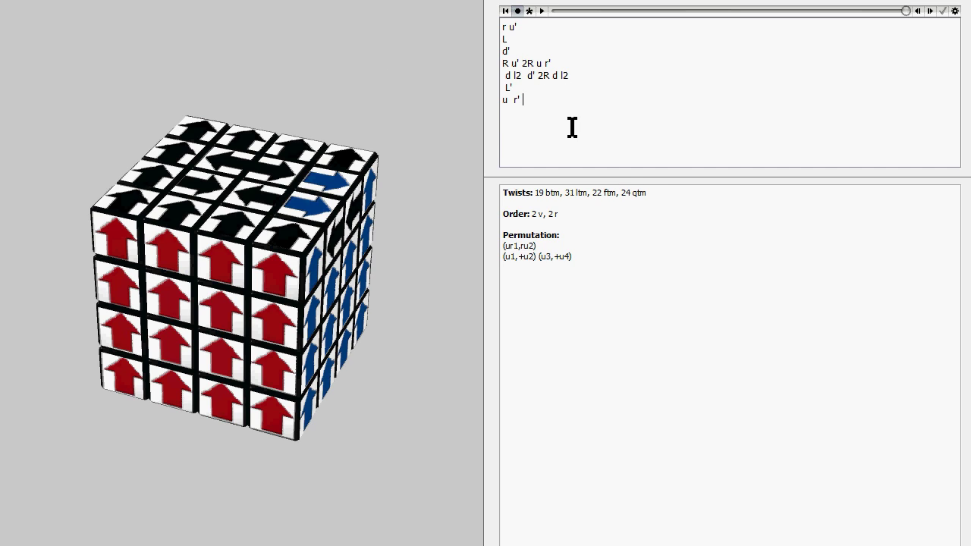
Step: Join all script lines into one line reading r u' L … 3l2 L' u r'
{"action": "left_click", "coordinate": [545, 64]}
{"action": "key", "text": "Delete"}
{"action": "key", "text": "Delete"}
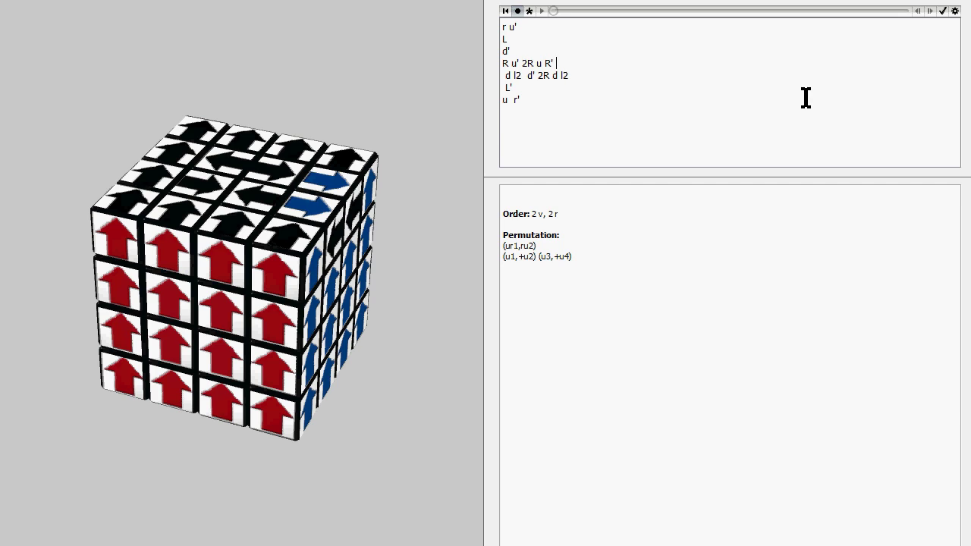
{"action": "key", "text": "Delete"}
{"action": "type", "text": "2R'  d l2  d' 2R d l2  L' u  r"}
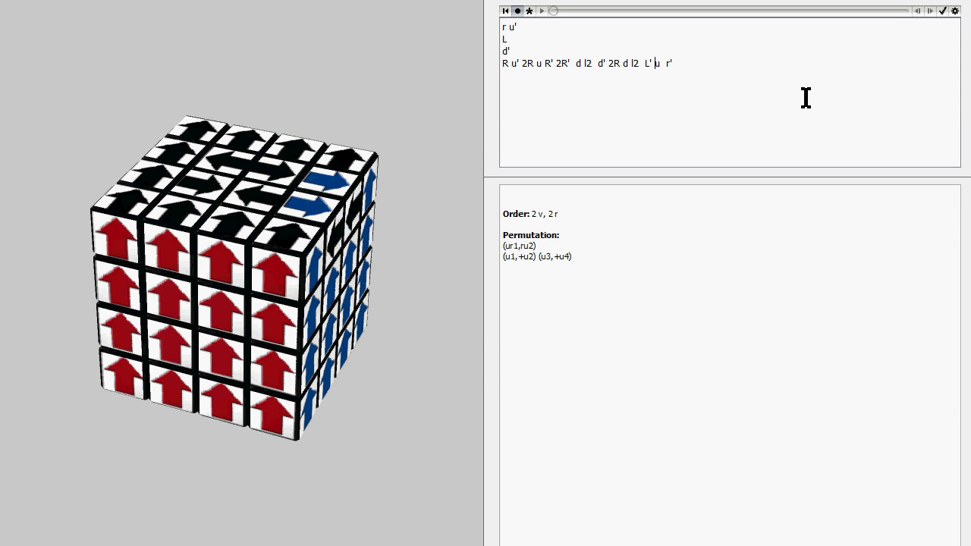
{"action": "key", "text": "Up"}
{"action": "key", "text": "Delete"}
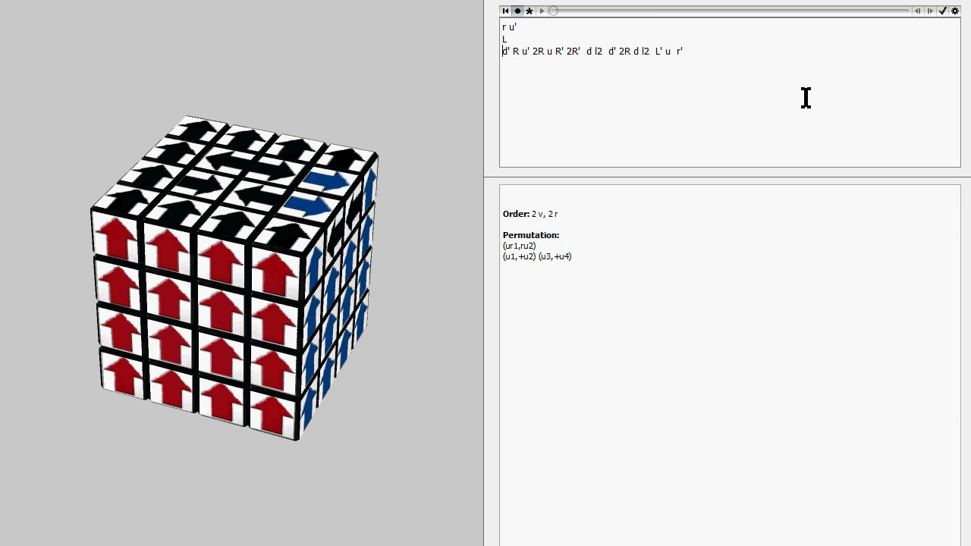
{"action": "key", "text": "Up"}
{"action": "key", "text": "Delete"}
{"action": "key", "text": "BackSpace"}
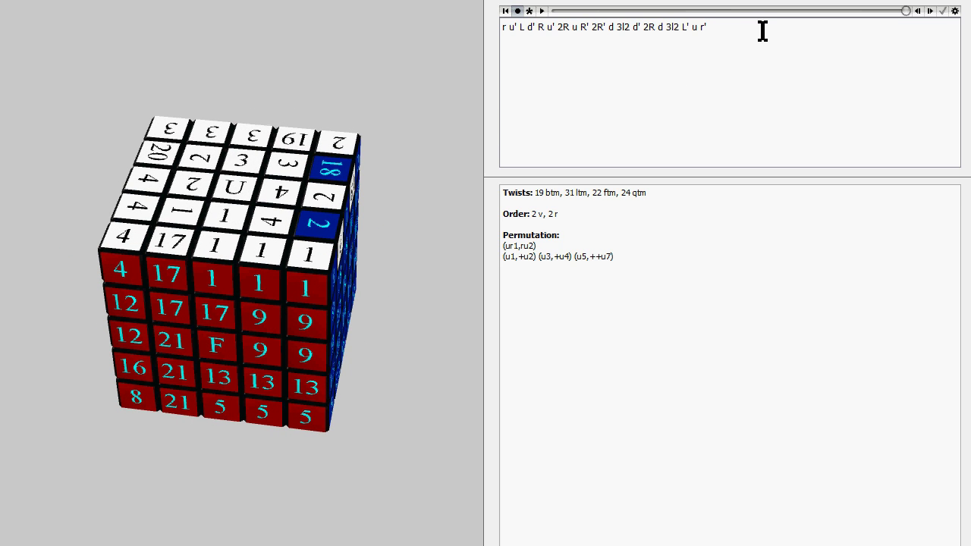
Step: Select the whole one-line sequence on the 5x5x5 numbered cube and deselect it
{"action": "key", "text": "ctrl+a"}
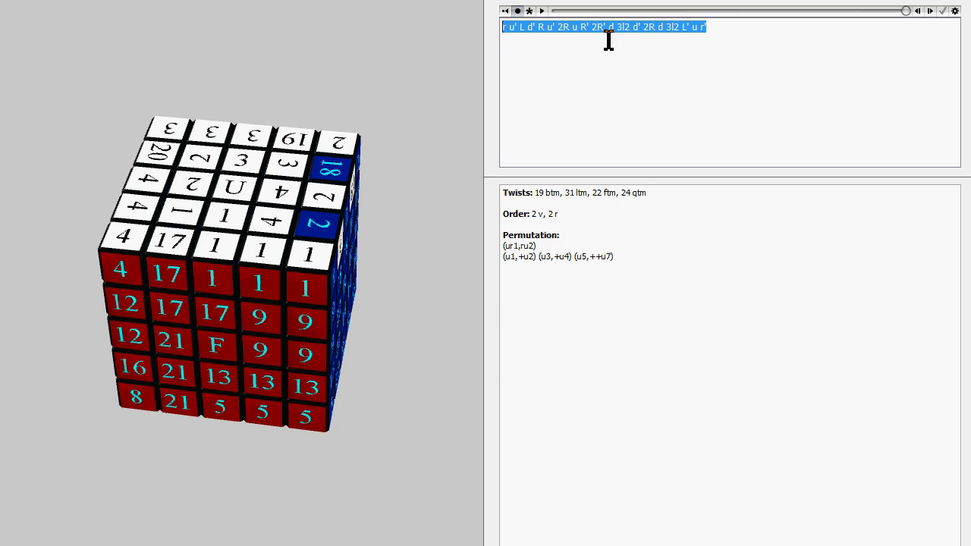
{"action": "left_click", "coordinate": [767, 47]}
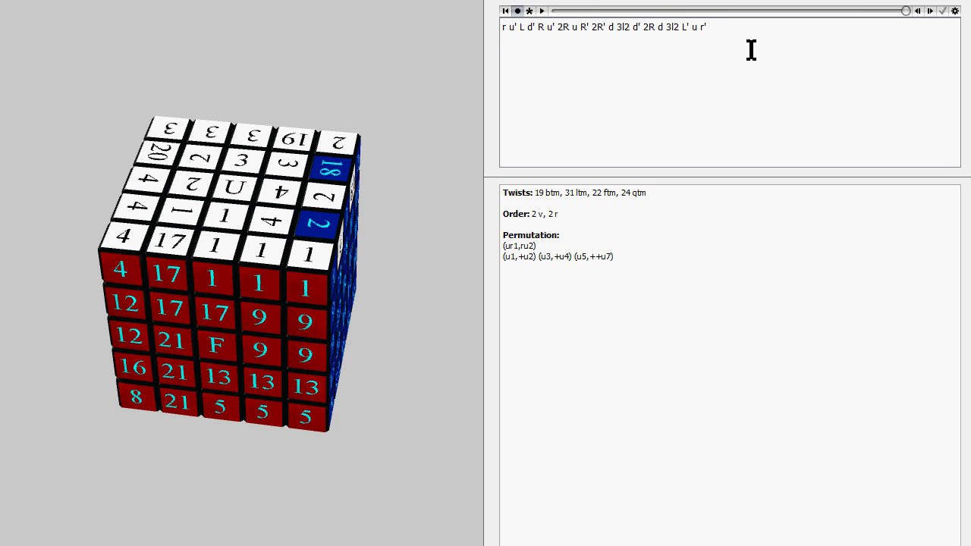
Step: Load the 6x6x6 Super arrow cube with SiGN 6x6 notation
{"action": "left_click", "coordinate": [593, 30]}
{"action": "left_click", "coordinate": [954, 12]}
{"action": "mouse_move", "coordinate": [895, 29]}
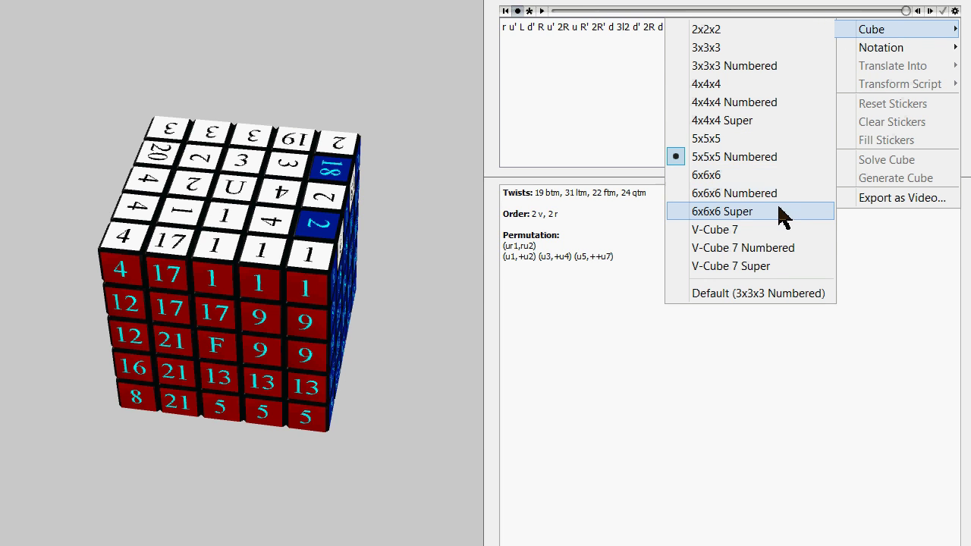
{"action": "left_click", "coordinate": [785, 212]}
{"action": "left_click", "coordinate": [954, 12]}
{"action": "mouse_move", "coordinate": [881, 47]}
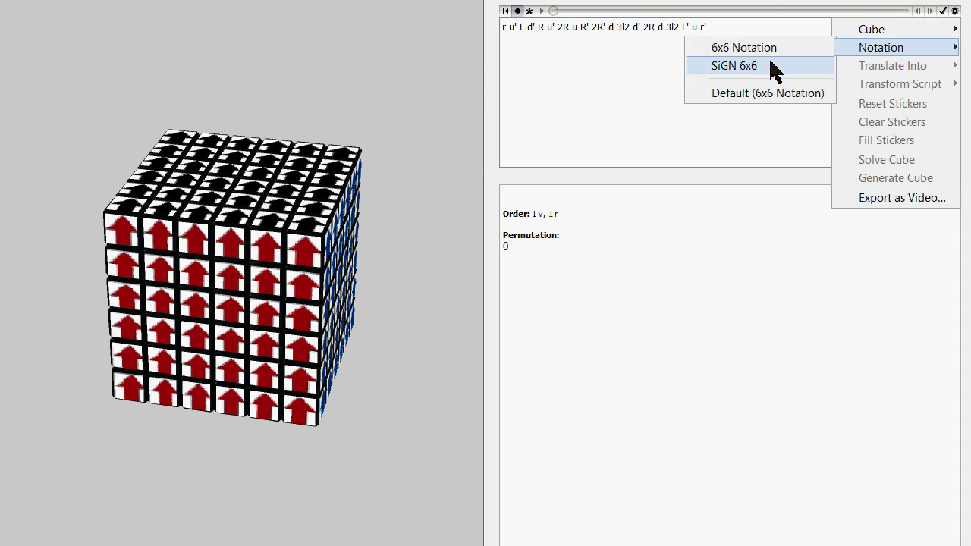
{"action": "left_click", "coordinate": [774, 65]}
{"action": "left_click", "coordinate": [942, 11]}
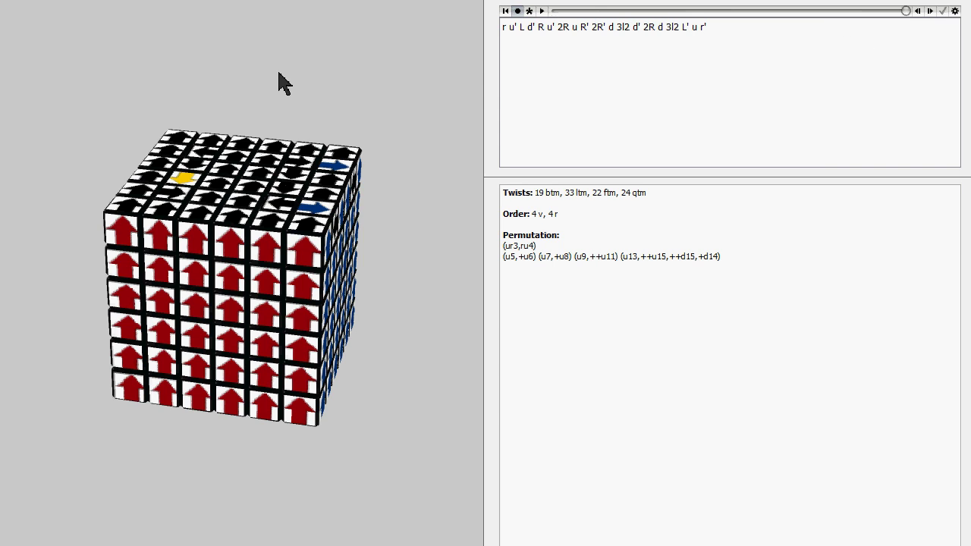
{"action": "mouse_move", "coordinate": [313, 82]}
{"action": "left_mouse_down"}
{"action": "mouse_move", "coordinate": [399, 126]}
{"action": "mouse_move", "coordinate": [425, 118]}
{"action": "mouse_move", "coordinate": [320, 82]}
{"action": "mouse_move", "coordinate": [275, 201]}
{"action": "mouse_move", "coordinate": [299, 81]}
{"action": "left_mouse_up"}
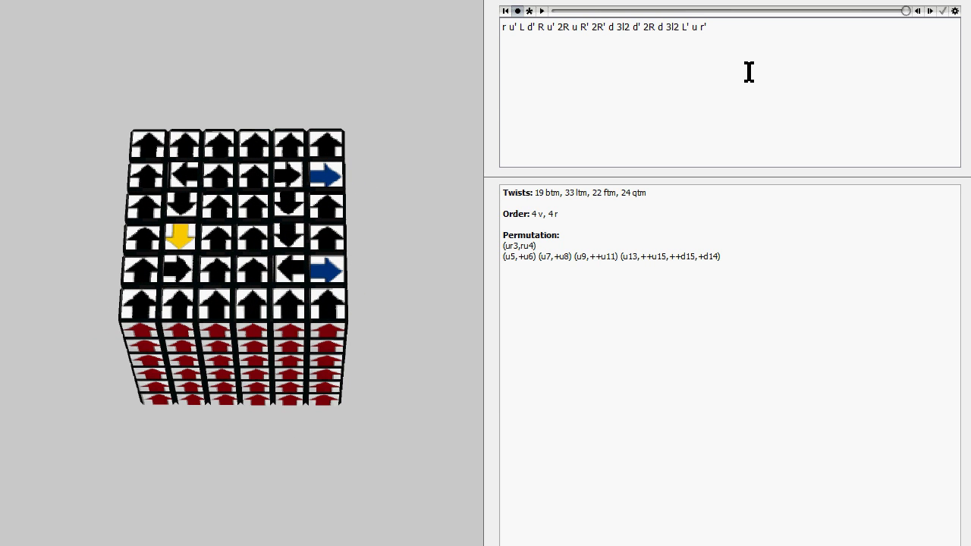
{"action": "type", "text": "3"}
Step: Prefix the r, u', d', u and d slice moves with 3 and apply for 43 ltm, order 2
{"action": "key", "text": "Right"}
{"action": "key", "text": "Right"}
{"action": "key", "text": "Right"}
{"action": "type", "text": "3"}
{"action": "key", "text": "Right"}
{"action": "key", "text": "Right"}
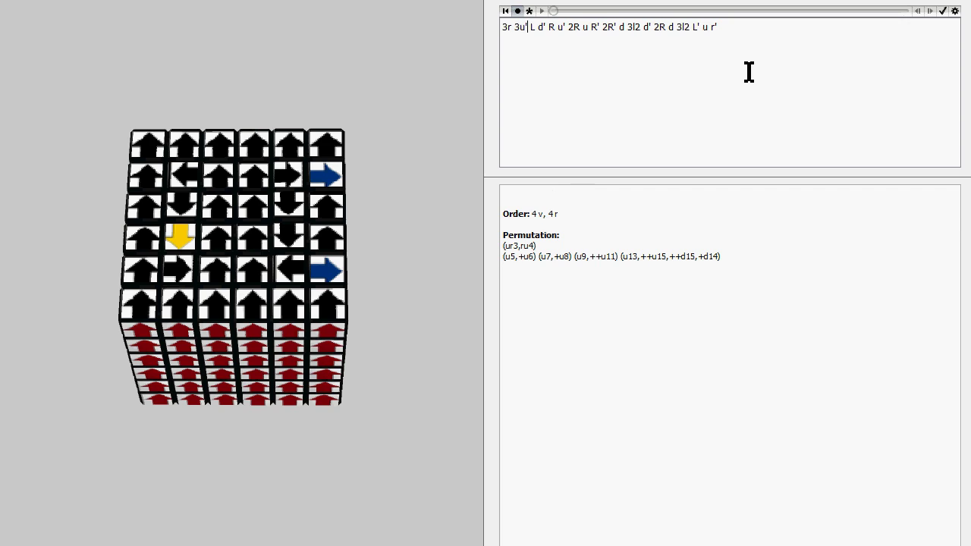
{"action": "key", "text": "Right"}
{"action": "type", "text": "3"}
{"action": "key", "text": "Right"}
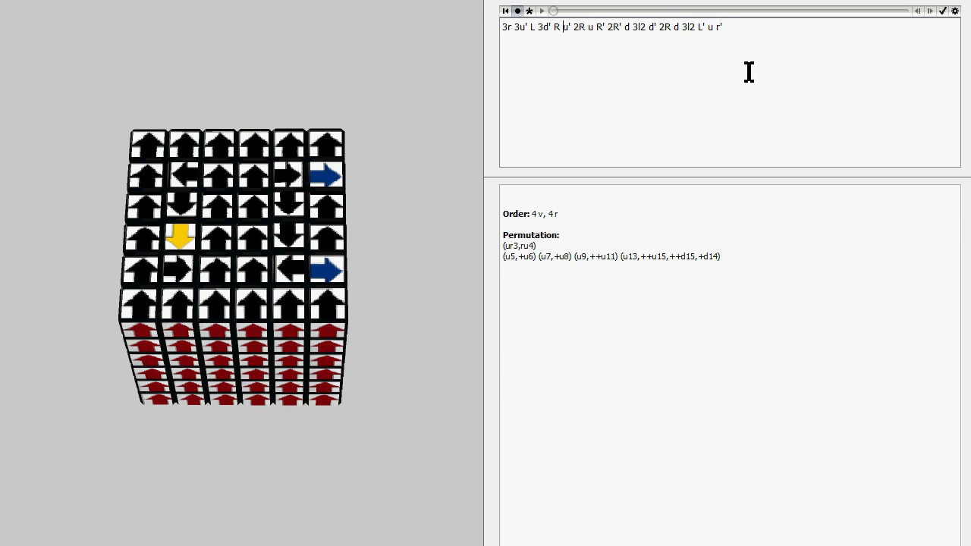
{"action": "type", "text": "3"}
{"action": "key", "text": "Right"}
{"action": "key", "text": "Right"}
{"action": "key", "text": "Right"}
{"action": "type", "text": "3"}
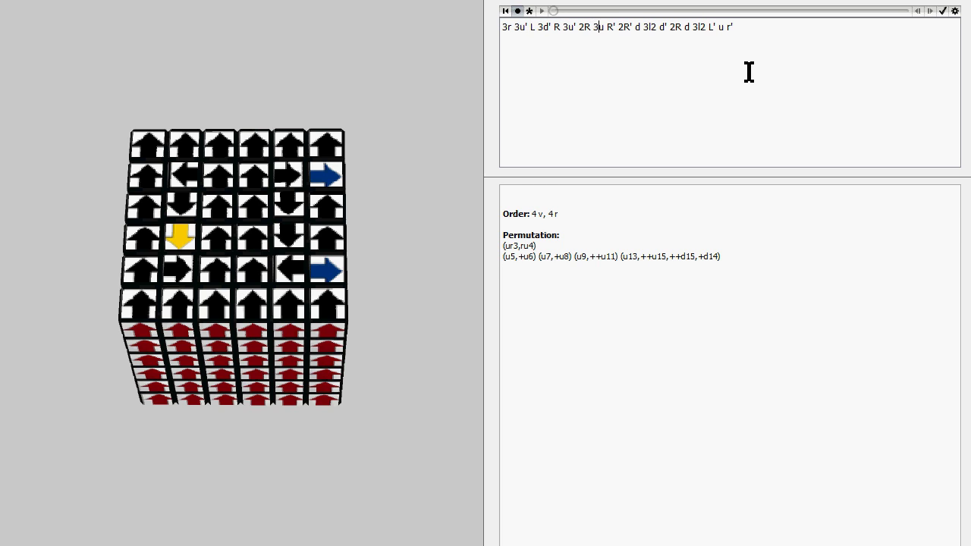
{"action": "key", "text": "Right"}
{"action": "type", "text": "3"}
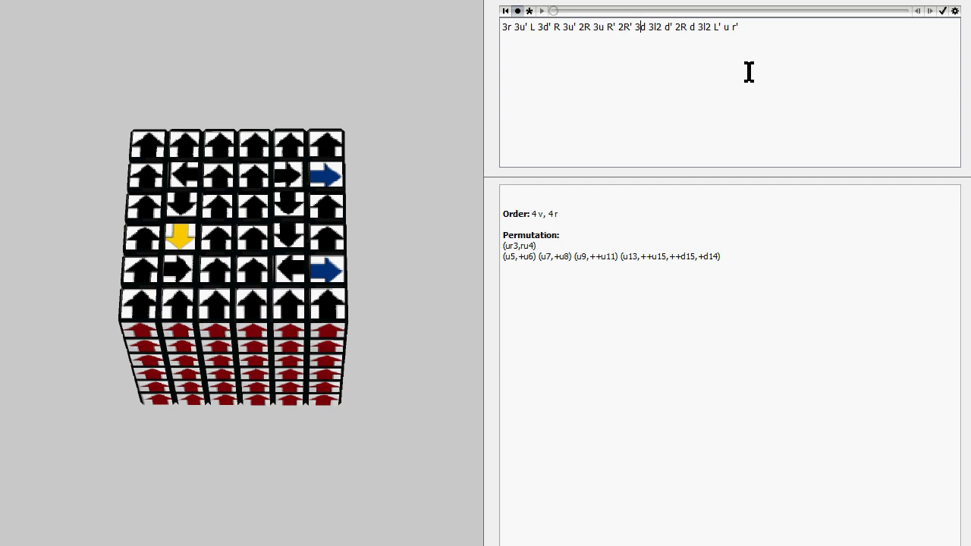
{"action": "type", "text": "3"}
{"action": "type", "text": "3"}
{"action": "key", "text": "Right"}
{"action": "key", "text": "Right"}
{"action": "left_click", "coordinate": [942, 11]}
Step: Erase the R 2R' pair from the sequence and apply the edit
{"action": "left_click_drag", "start_coordinate": [328, 67], "coordinate": [307, 294]}
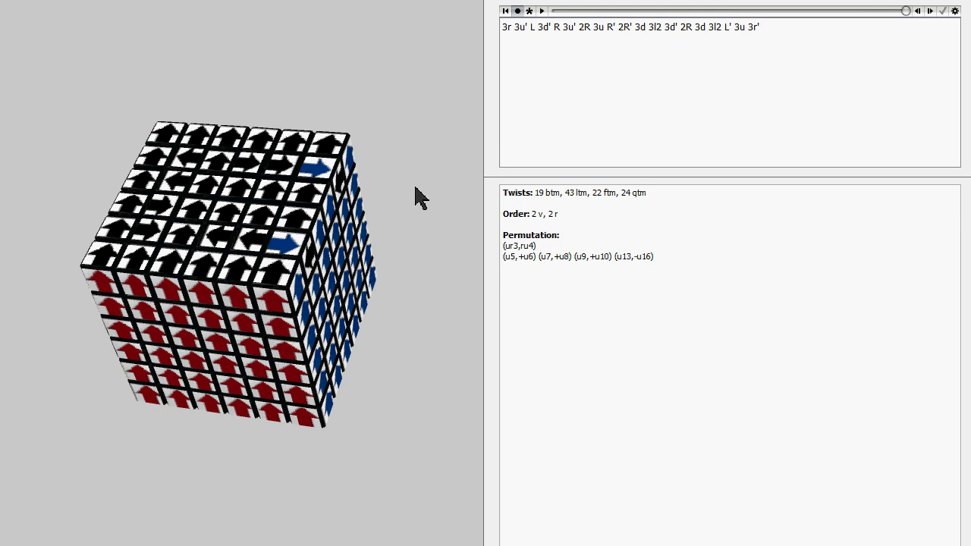
{"action": "double_click", "coordinate": [637, 193]}
{"action": "left_click", "coordinate": [613, 28]}
{"action": "key", "text": "BackSpace"}
{"action": "key", "text": "Delete"}
{"action": "key", "text": "Right"}
{"action": "key", "text": "Right"}
{"action": "key", "text": "Delete"}
{"action": "key", "text": "BackSpace"}
{"action": "type", "text": "r"}
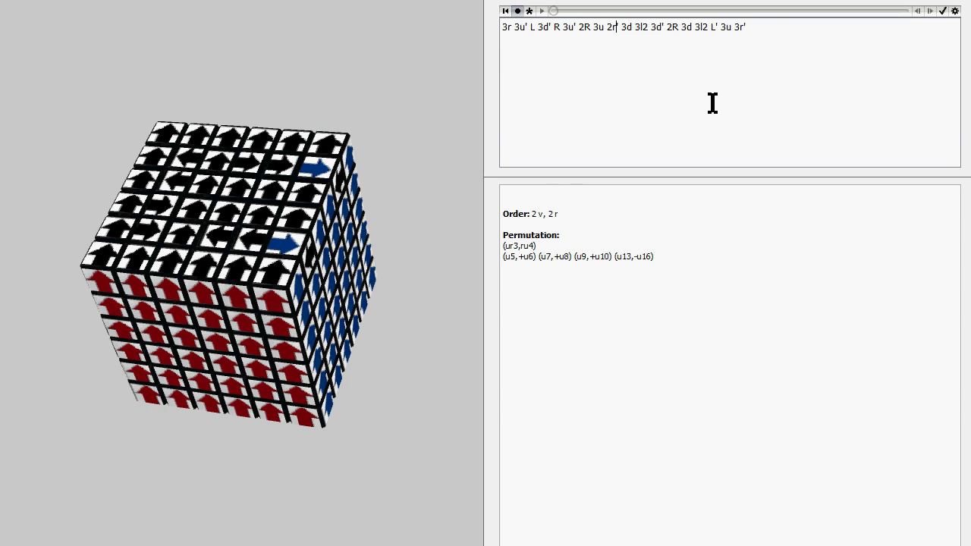
{"action": "type", "text": "'"}
{"action": "left_click", "coordinate": [942, 11]}
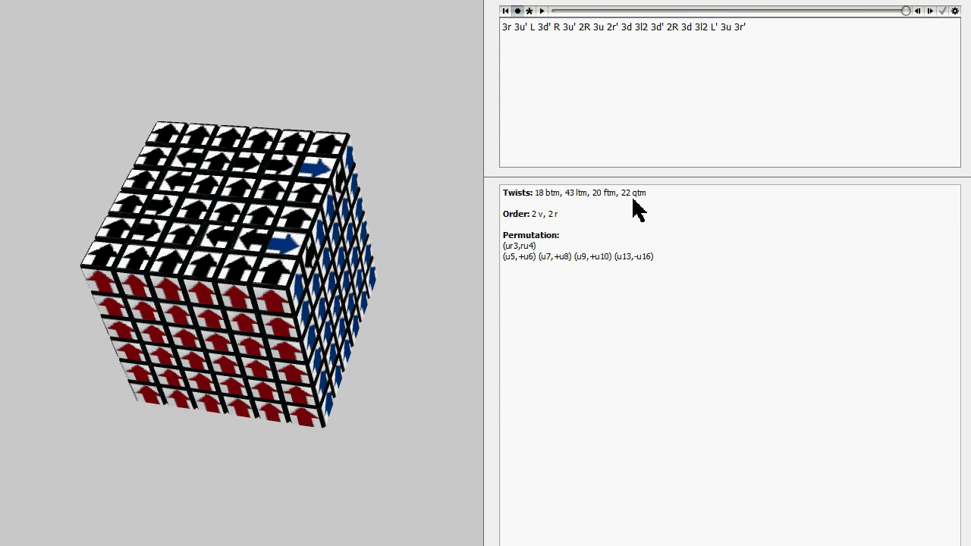
Step: Restore a separate R and change the 2R slices to 3R' and 3R, then apply on the 7x7 cube
{"action": "key", "text": "Left"}
{"action": "key", "text": "BackSpace"}
{"action": "type", "text": "R"}
{"action": "key", "text": "Left"}
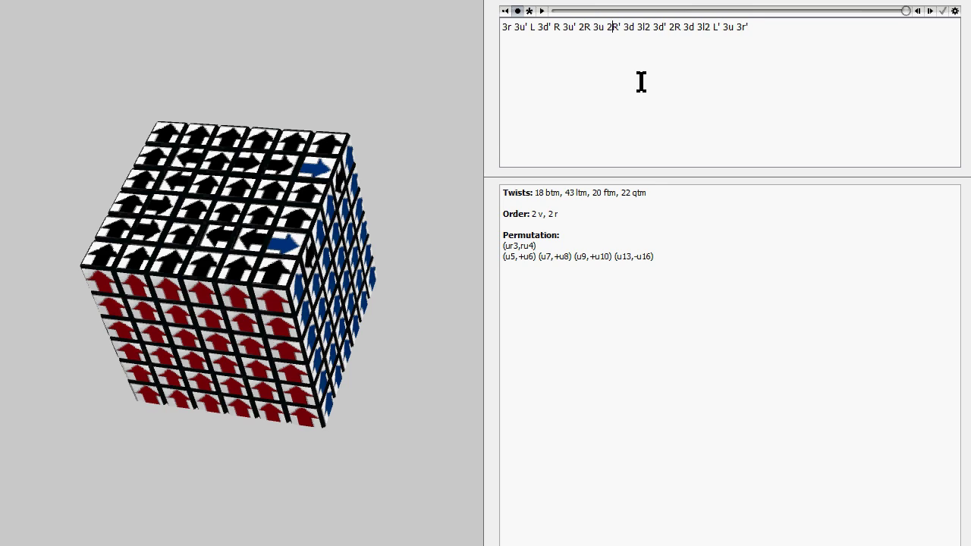
{"action": "key", "text": "Left"}
{"action": "type", "text": "R"}
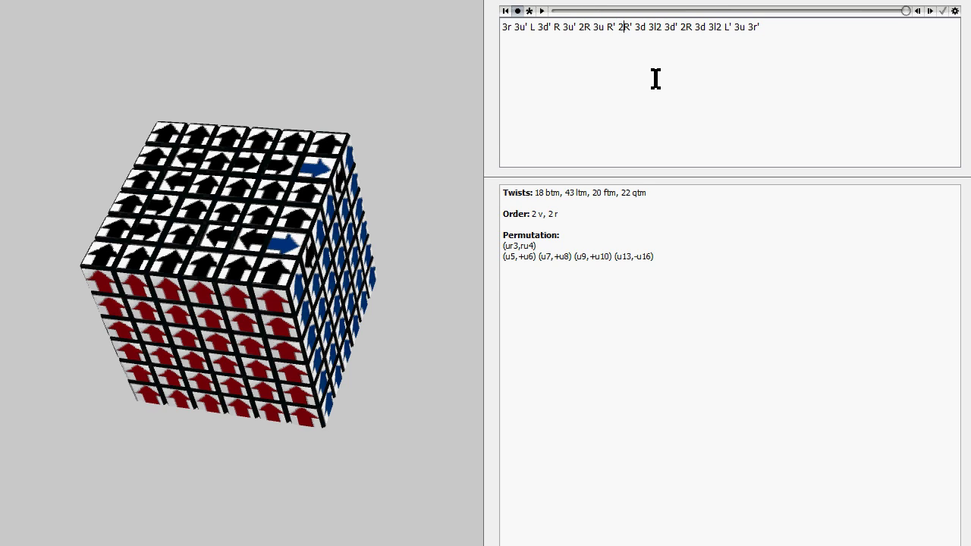
{"action": "key", "text": "BackSpace"}
{"action": "type", "text": "3"}
{"action": "key", "text": "Left"}
{"action": "key", "text": "Left"}
{"action": "key", "text": "Left"}
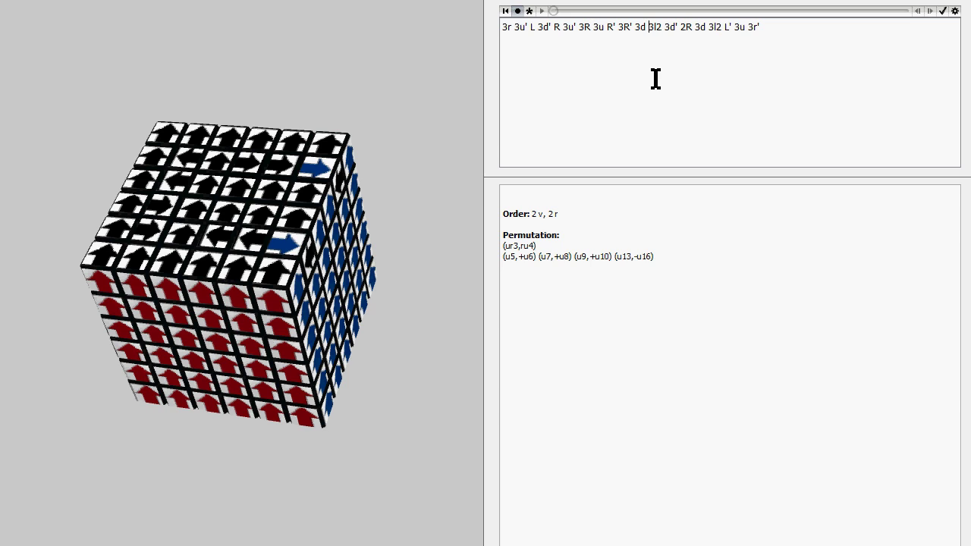
{"action": "key", "text": "BackSpace"}
{"action": "type", "text": "3"}
{"action": "left_click", "coordinate": [942, 12]}
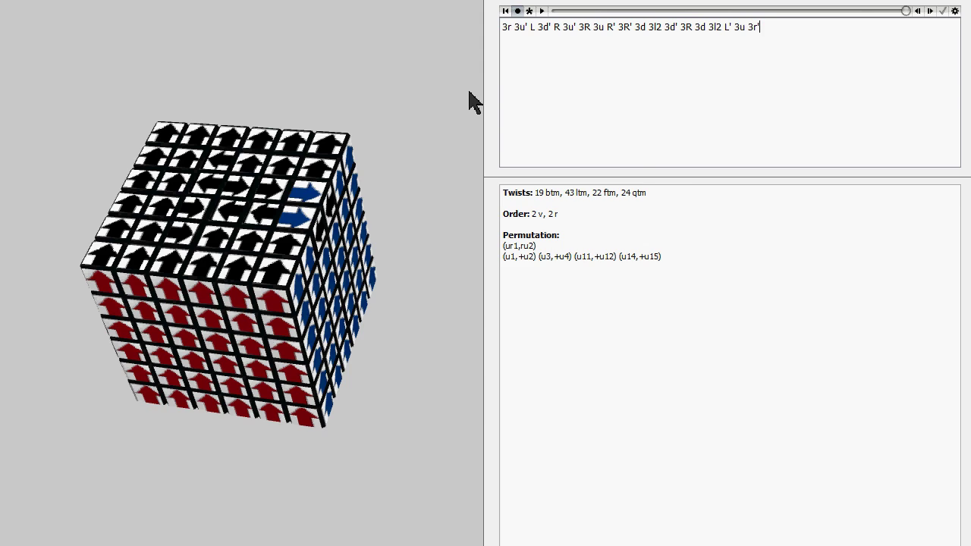
Step: Switch to SiGN 7x7 notation and apply the sequence on the seven-layer cube
{"action": "left_click", "coordinate": [953, 12]}
{"action": "left_click", "coordinate": [796, 67]}
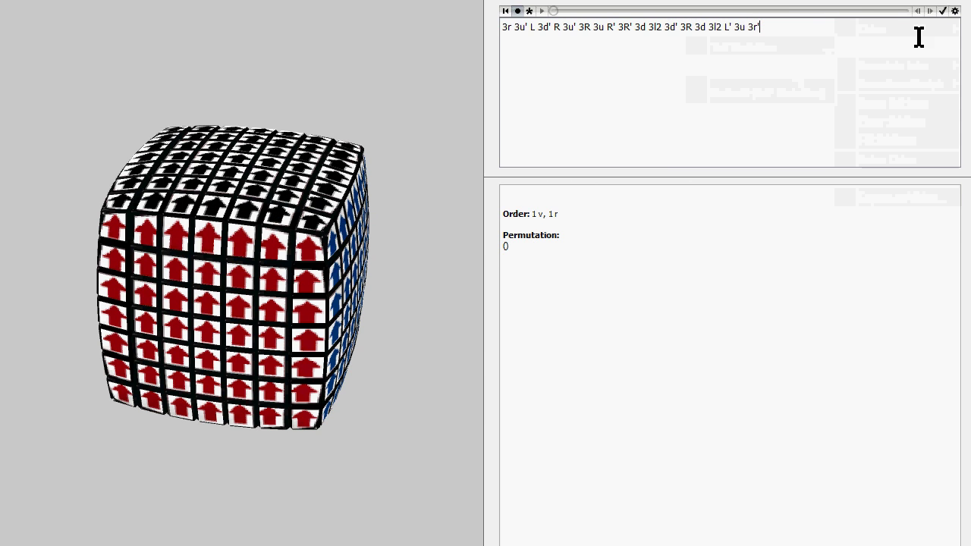
{"action": "left_click", "coordinate": [943, 11]}
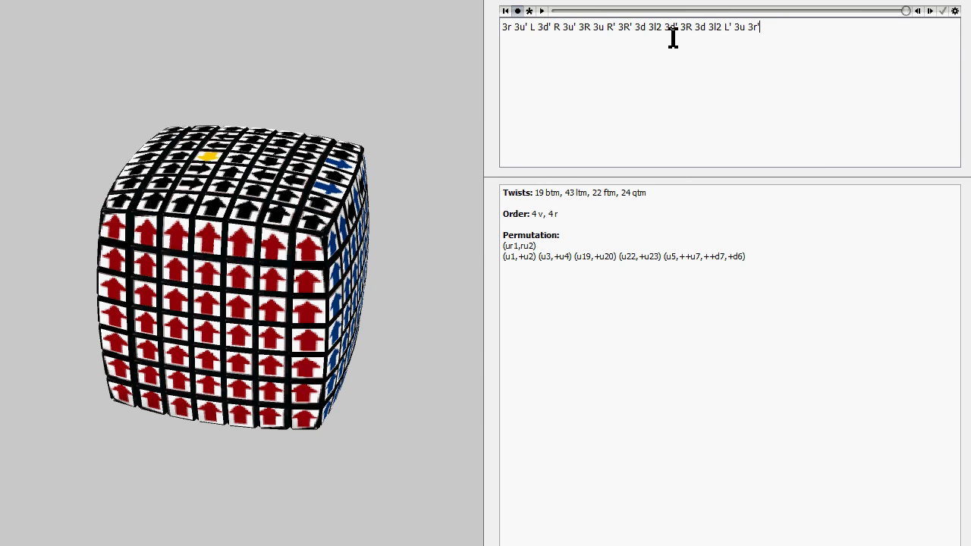
Step: Change both 3l2 moves to 4l2 and apply for 43 ltm, order 2, cycles (ur1,ru2)
{"action": "left_click", "coordinate": [652, 26]}
{"action": "key", "text": "BackSpace"}
{"action": "type", "text": "4"}
{"action": "left_click", "coordinate": [714, 34]}
{"action": "key", "text": "BackSpace"}
{"action": "type", "text": "4"}
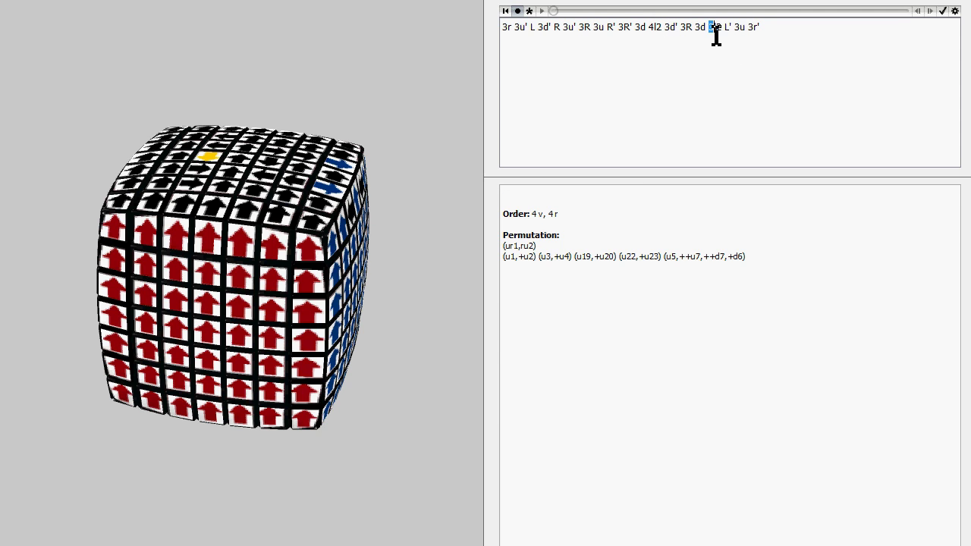
{"action": "left_click", "coordinate": [942, 11]}
{"action": "mouse_move", "coordinate": [477, 82]}
{"action": "left_mouse_down"}
{"action": "mouse_move", "coordinate": [399, 157]}
{"action": "mouse_move", "coordinate": [392, 82]}
{"action": "mouse_move", "coordinate": [356, 53]}
{"action": "mouse_move", "coordinate": [379, 37]}
{"action": "mouse_move", "coordinate": [379, 54]}
{"action": "left_mouse_up"}
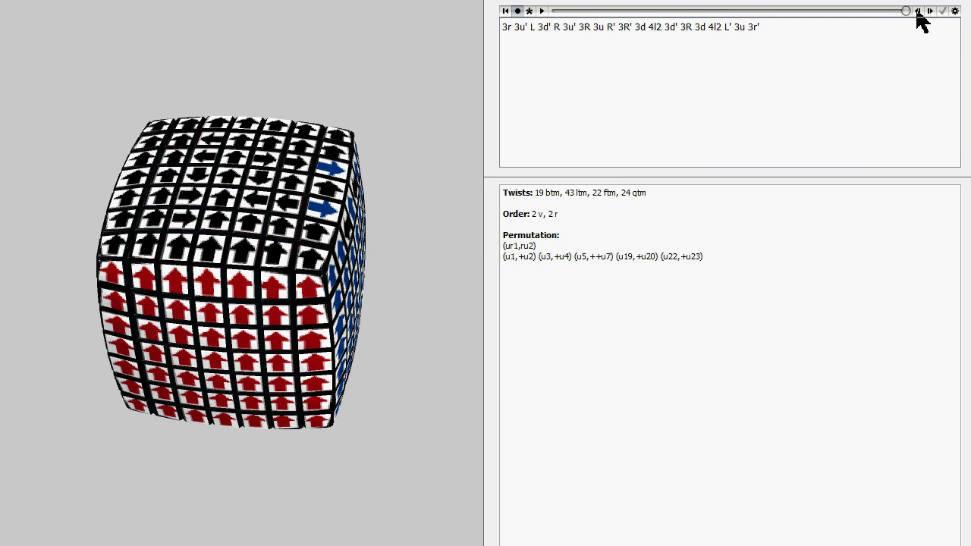
Step: Switch the puzzle to a 4x4x4 cube and the script to SiGN 4x4 notation
{"action": "left_click", "coordinate": [954, 11]}
{"action": "mouse_move", "coordinate": [895, 29]}
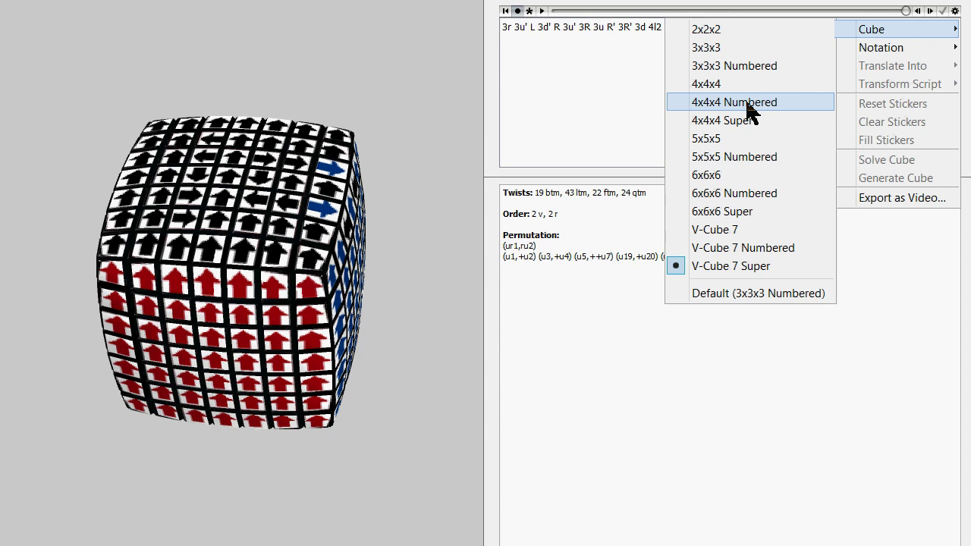
{"action": "left_click", "coordinate": [725, 120]}
{"action": "left_click", "coordinate": [954, 12]}
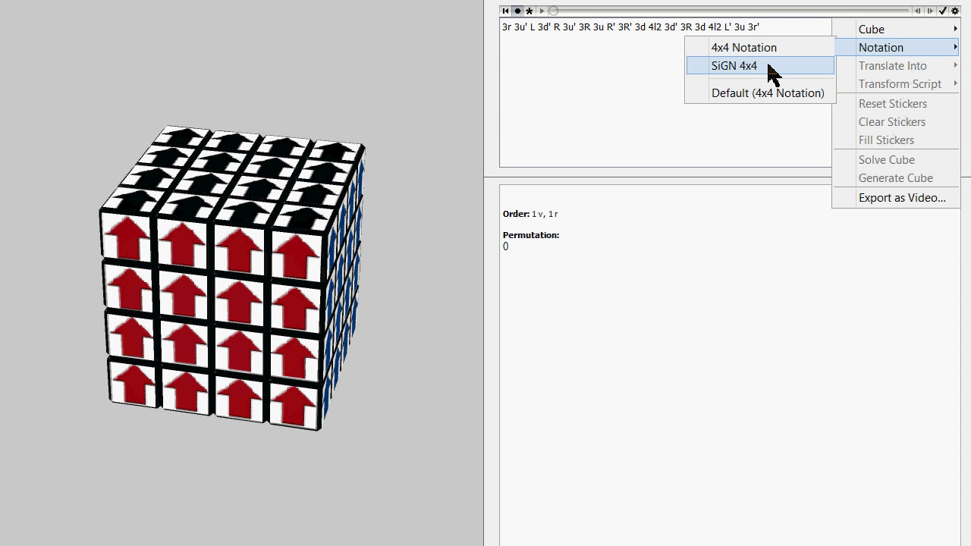
{"action": "left_click", "coordinate": [772, 73]}
Step: Change both 3l2 moves to plain l2 and apply the corrected script to the cube
{"action": "left_click", "coordinate": [954, 12]}
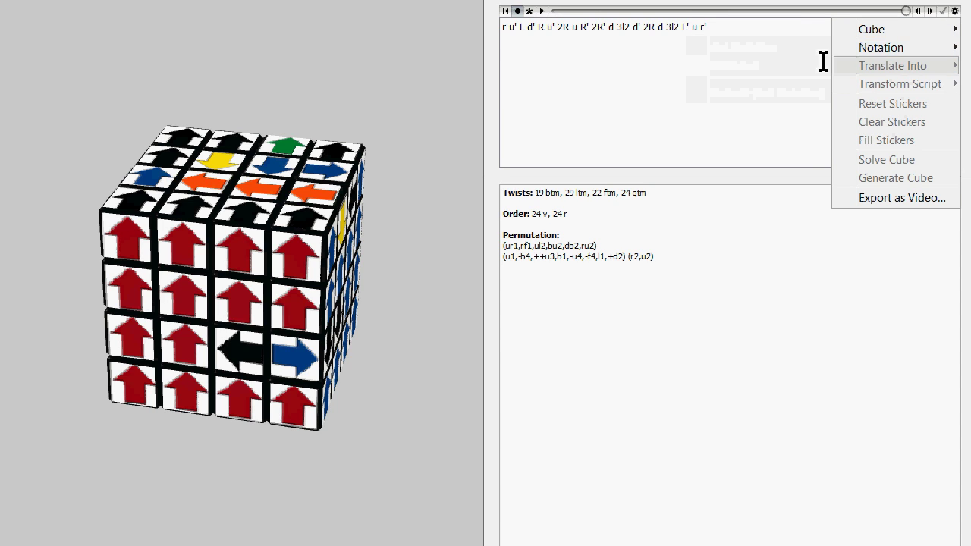
{"action": "left_click", "coordinate": [757, 31]}
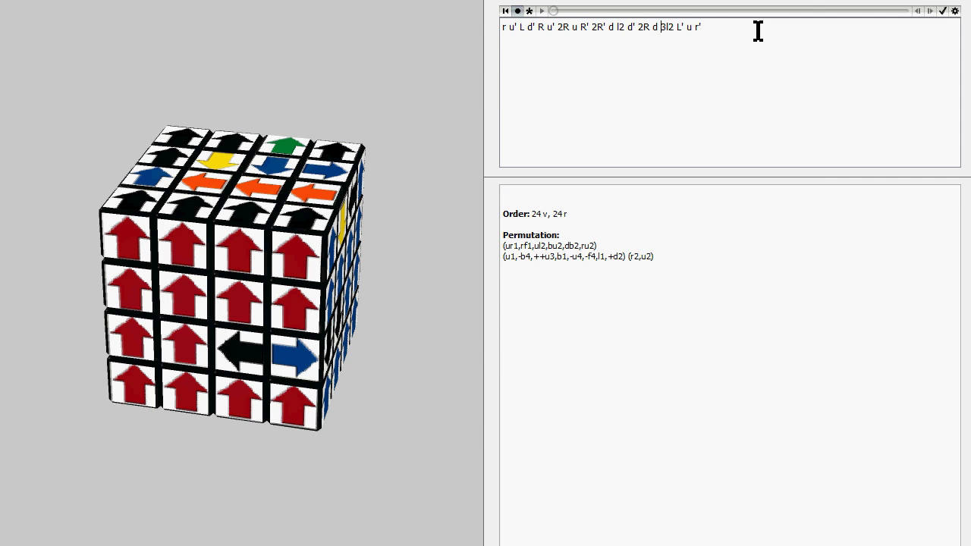
{"action": "key", "text": "Delete"}
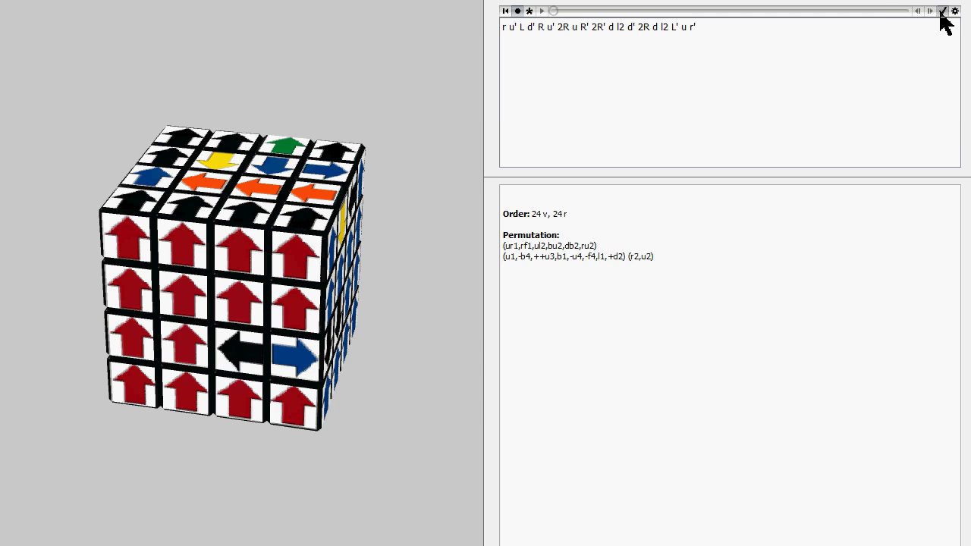
{"action": "left_click", "coordinate": [943, 11]}
{"action": "mouse_move", "coordinate": [325, 104]}
{"action": "left_mouse_down"}
{"action": "mouse_move", "coordinate": [310, 119]}
{"action": "mouse_move", "coordinate": [353, 97]}
{"action": "mouse_move", "coordinate": [334, 104]}
{"action": "left_mouse_up"}
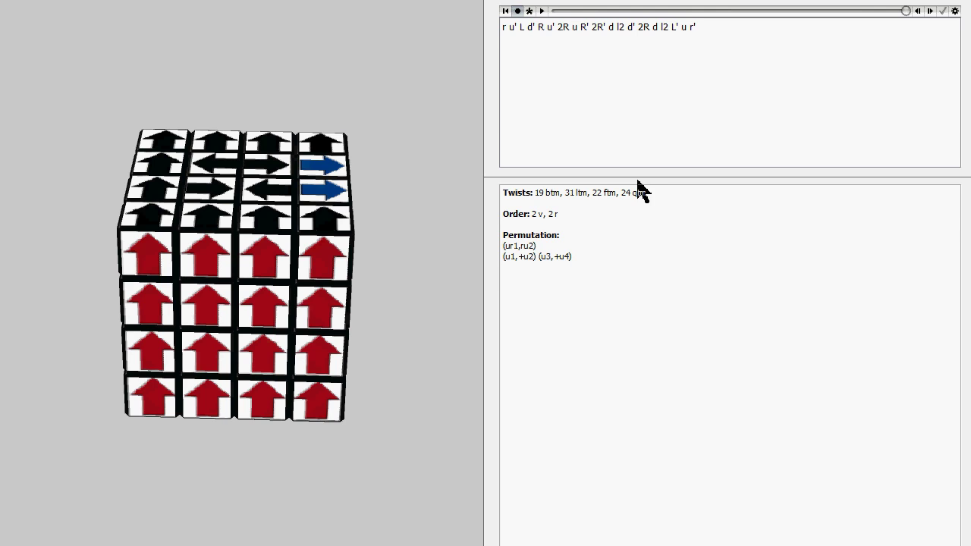
{"action": "type", "text": "'"}
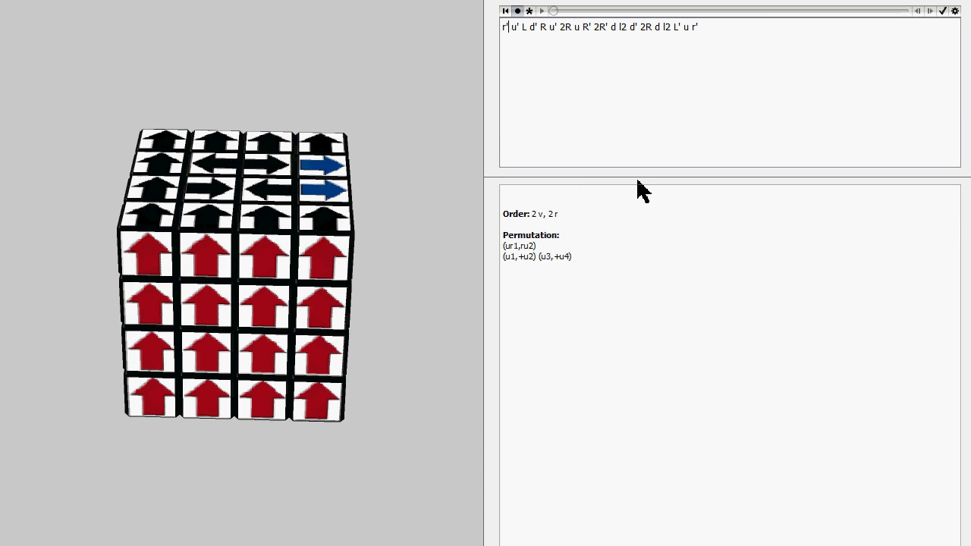
Step: Reverse the directions of the L, d, R, u and 2R moves in the script
{"action": "key", "text": "Right"}
{"action": "key", "text": "Right"}
{"action": "type", "text": "'"}
{"action": "key", "text": "BackSpace"}
{"action": "key", "text": "Right"}
{"action": "key", "text": "Right"}
{"action": "type", "text": "'"}
{"action": "key", "text": "Right"}
{"action": "key", "text": "Right"}
{"action": "key", "text": "Delete"}
{"action": "type", "text": "'"}
{"action": "key", "text": "Right"}
{"action": "key", "text": "Right"}
{"action": "type", "text": "'"}
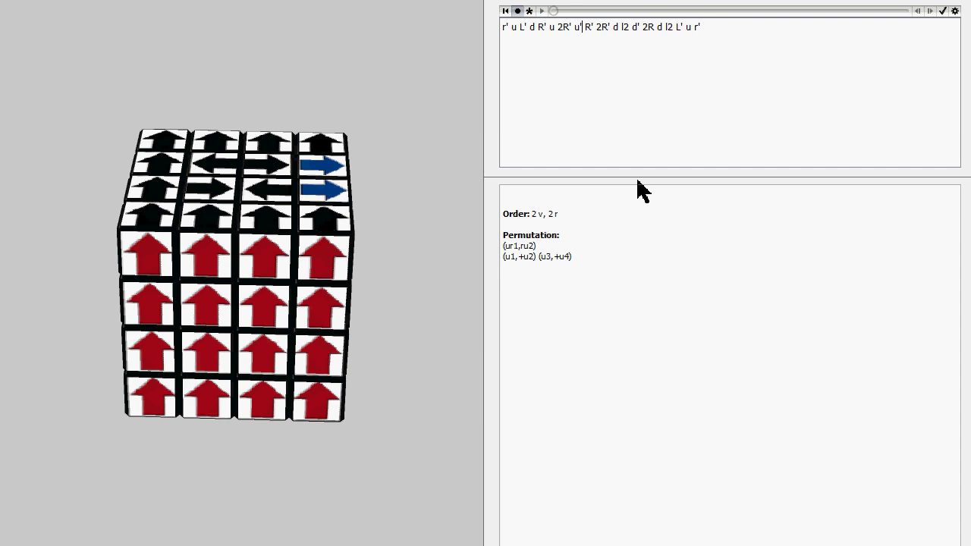
Step: Make R' plain, reverse the d after 2R and make the d after l2 plain
{"action": "key", "text": "Delete"}
{"action": "key", "text": "Right"}
{"action": "key", "text": "Right"}
{"action": "key", "text": "Right"}
{"action": "key", "text": "Right"}
{"action": "type", "text": "'"}
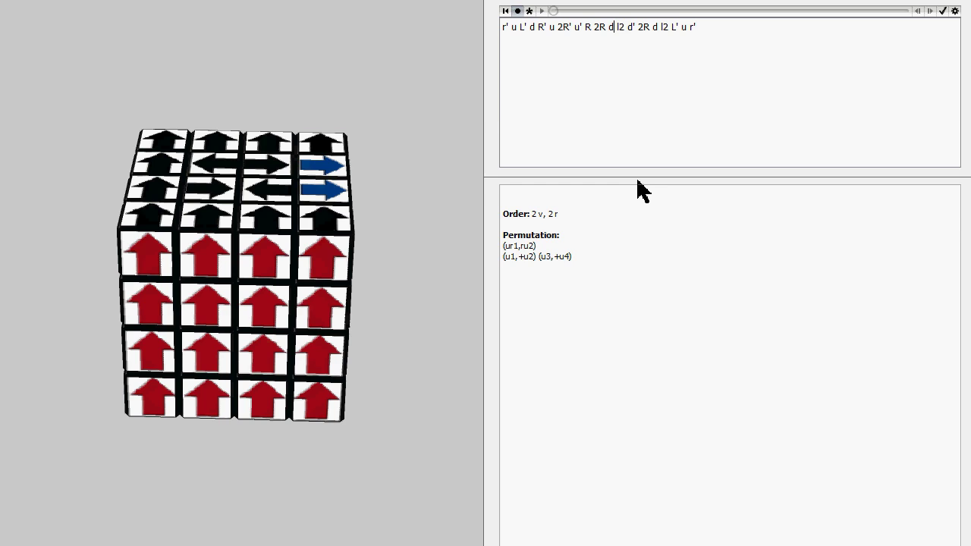
{"action": "key", "text": "Right"}
{"action": "key", "text": "Right"}
{"action": "key", "text": "Right"}
{"action": "key", "text": "Delete"}
{"action": "type", "text": "'"}
{"action": "key", "text": "Right"}
{"action": "key", "text": "Right"}
{"action": "type", "text": "'"}
{"action": "key", "text": "Right"}
Step: Apply the inverted script and view the flipped edge pair on the cube
{"action": "left_click", "coordinate": [948, 16]}
{"action": "mouse_move", "coordinate": [310, 52]}
{"action": "left_mouse_down"}
{"action": "mouse_move", "coordinate": [420, 22]}
{"action": "mouse_move", "coordinate": [300, 45]}
{"action": "left_mouse_up"}
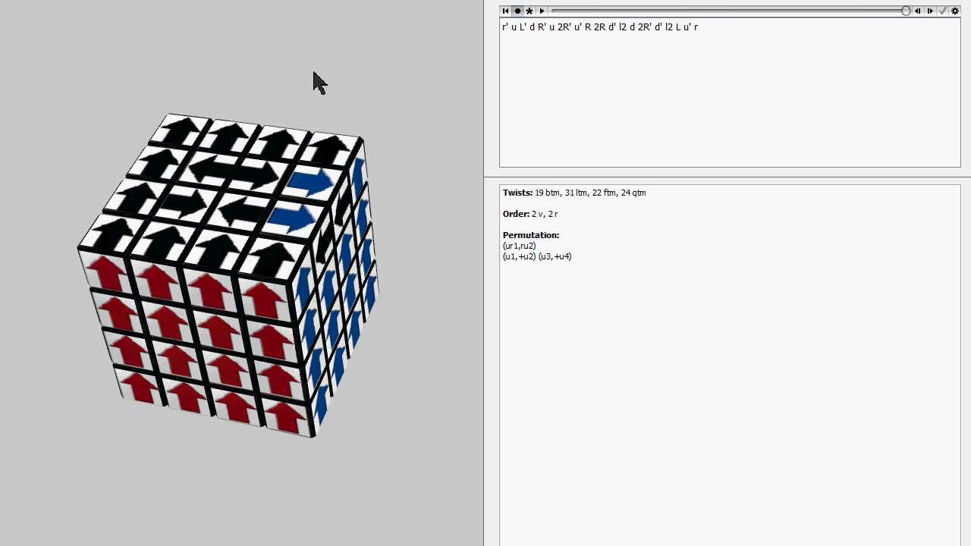
{"action": "mouse_move", "coordinate": [312, 81]}
{"action": "left_mouse_down"}
{"action": "mouse_move", "coordinate": [326, 78]}
{"action": "mouse_move", "coordinate": [311, 81]}
{"action": "left_mouse_up"}
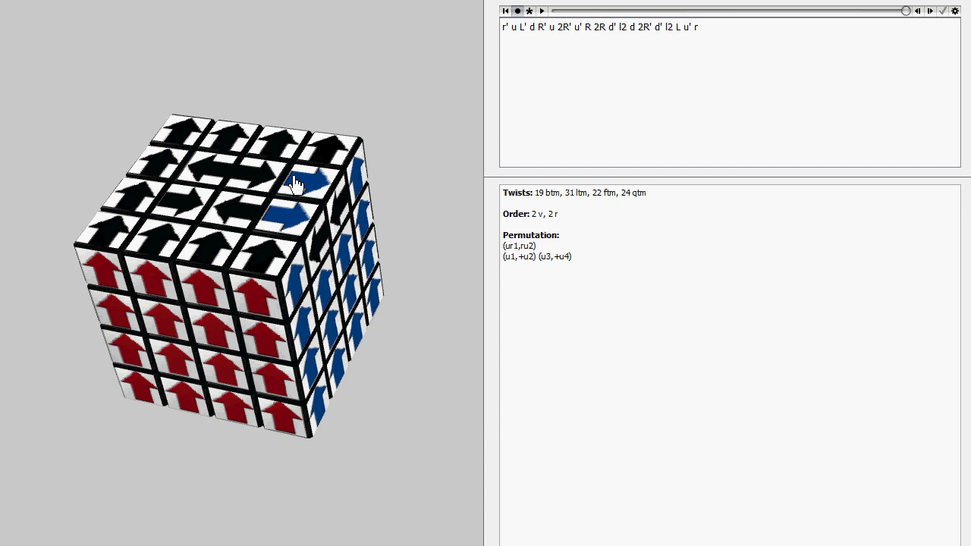
{"action": "left_click_drag", "start_coordinate": [734, 25], "coordinate": [485, 23]}
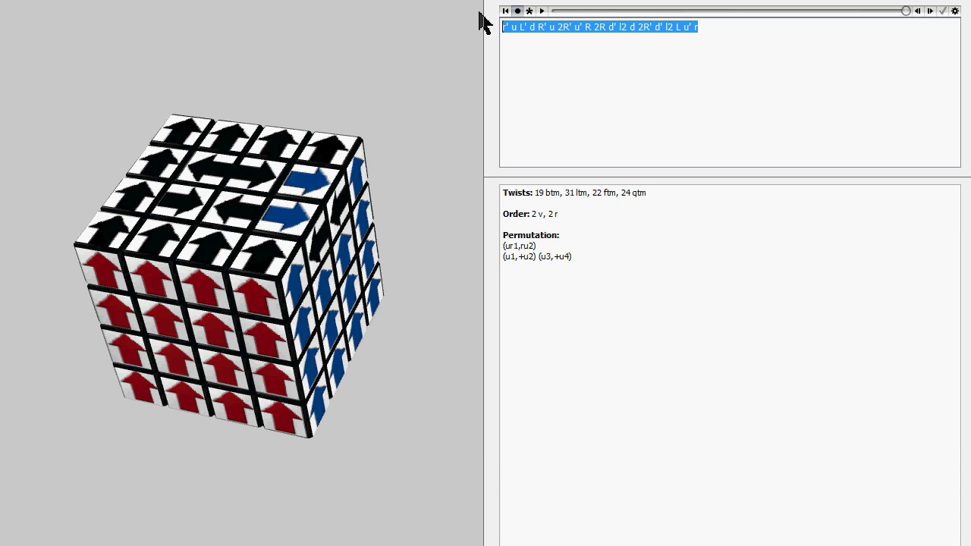
{"action": "left_click", "coordinate": [764, 38]}
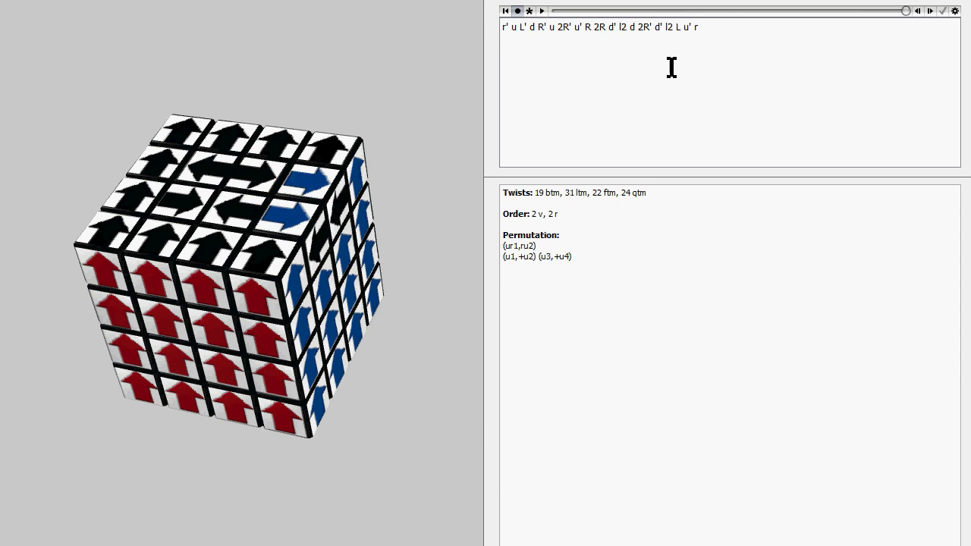
{"action": "left_click_drag", "start_coordinate": [747, 45], "coordinate": [470, 28]}
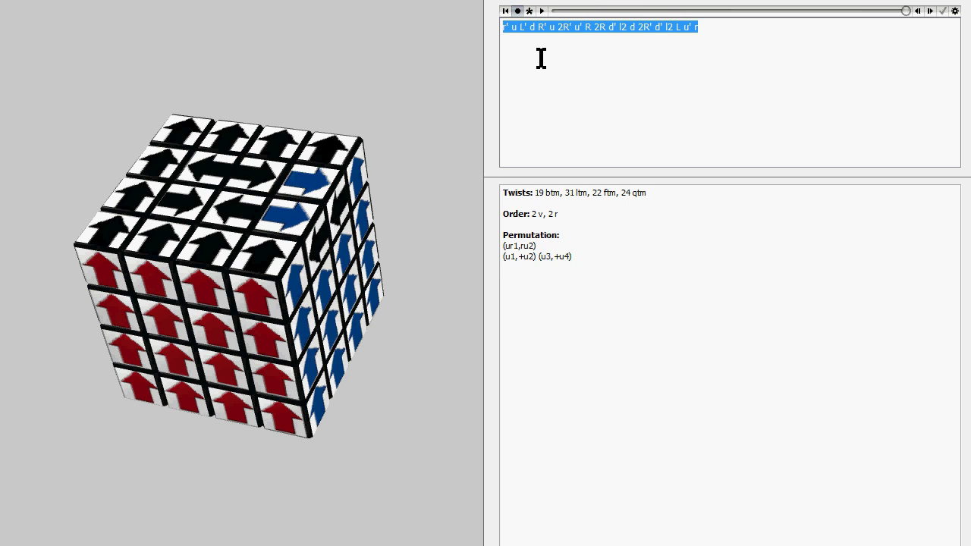
{"action": "left_click", "coordinate": [513, 40]}
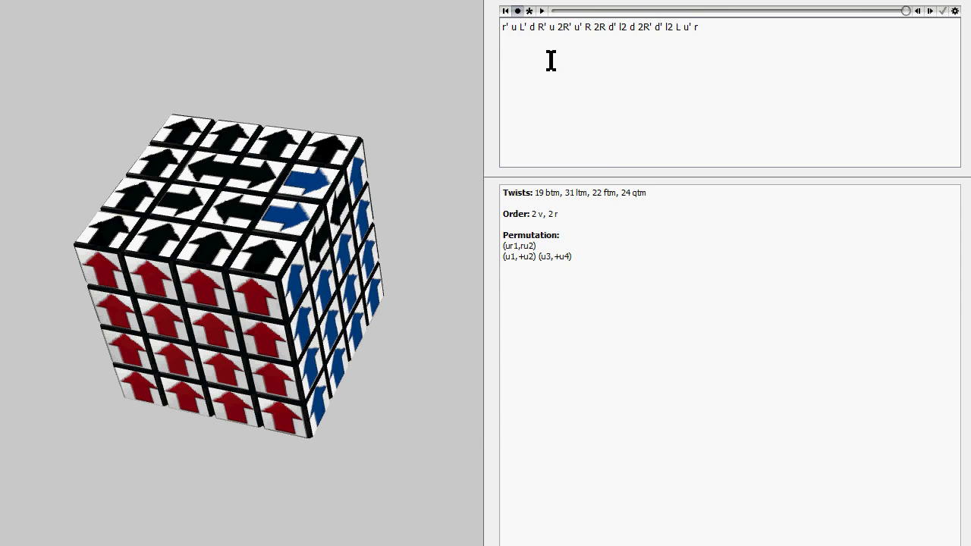
{"action": "left_click_drag", "start_coordinate": [690, 30], "coordinate": [500, 11]}
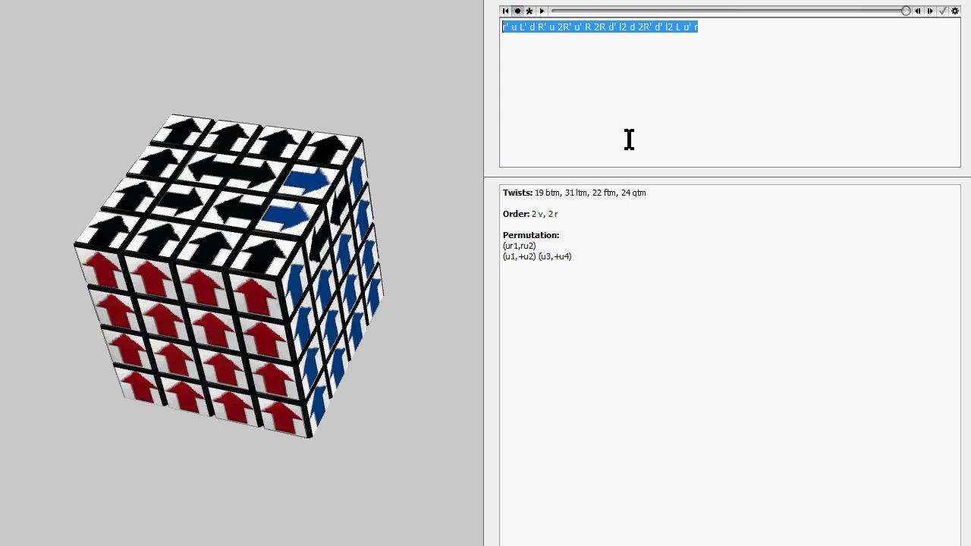
{"action": "left_click", "coordinate": [742, 74]}
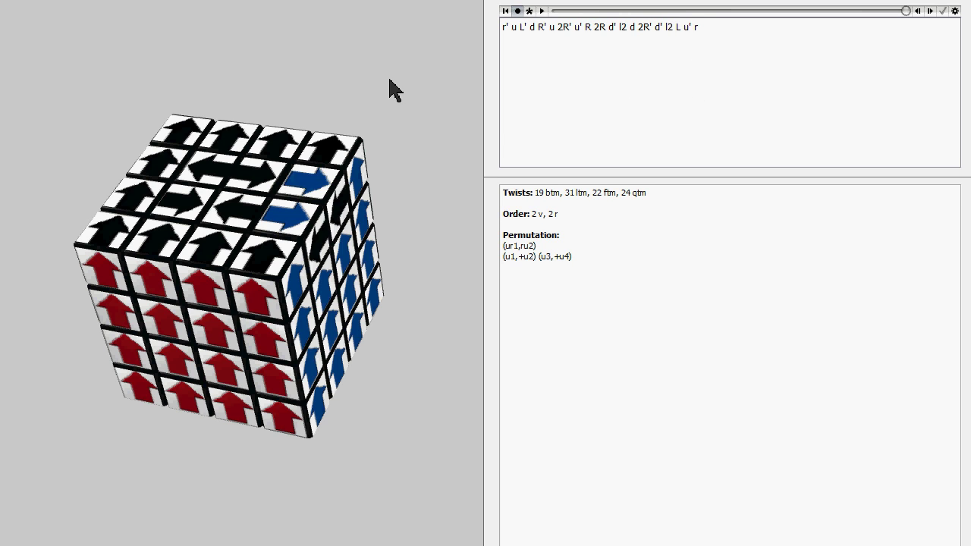
{"action": "mouse_move", "coordinate": [390, 87]}
{"action": "left_mouse_down"}
{"action": "mouse_move", "coordinate": [396, 130]}
{"action": "mouse_move", "coordinate": [391, 72]}
{"action": "mouse_move", "coordinate": [397, 81]}
{"action": "left_mouse_up"}
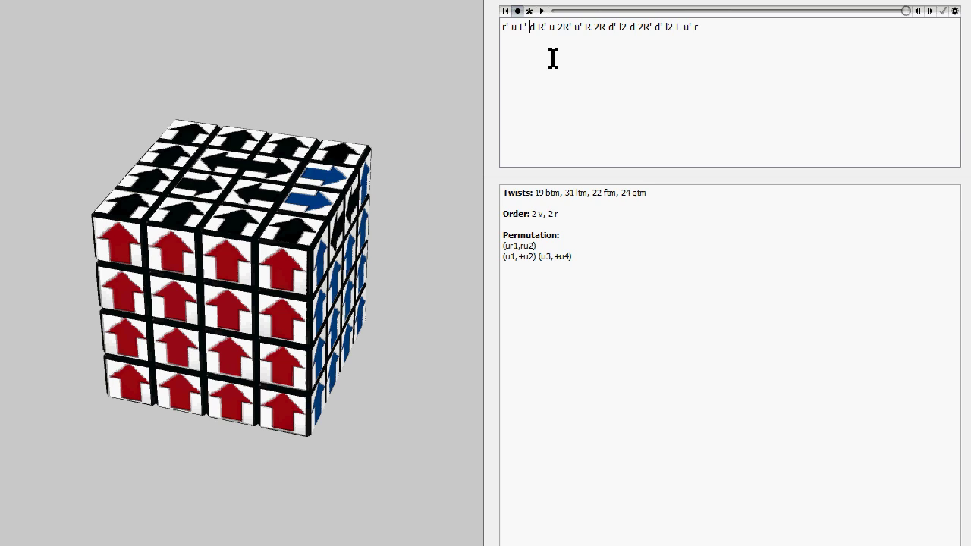
{"action": "type", "text": "y'"}
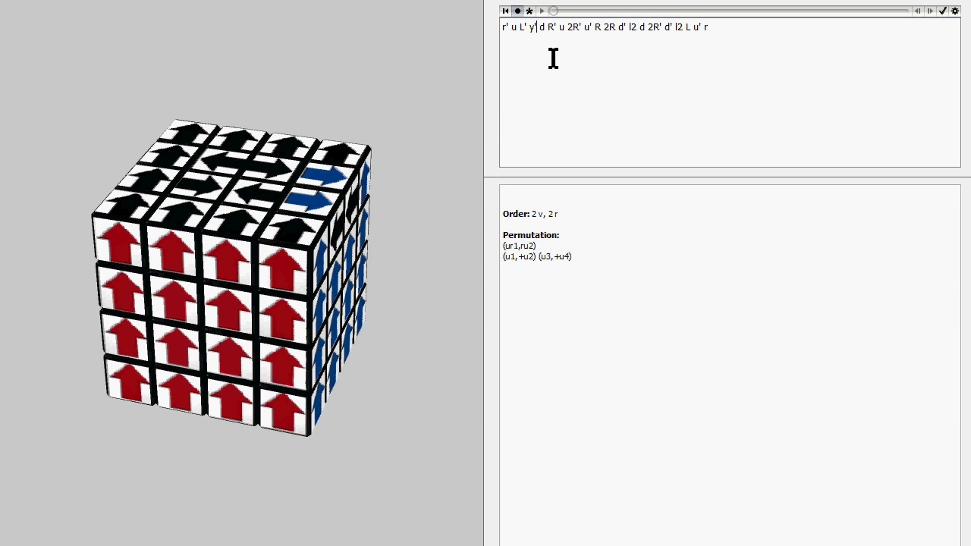
Step: Remove the inserted y' and the d after L', then apply the edited script
{"action": "key", "text": "BackSpace"}
{"action": "key", "text": "BackSpace"}
{"action": "key", "text": "BackSpace"}
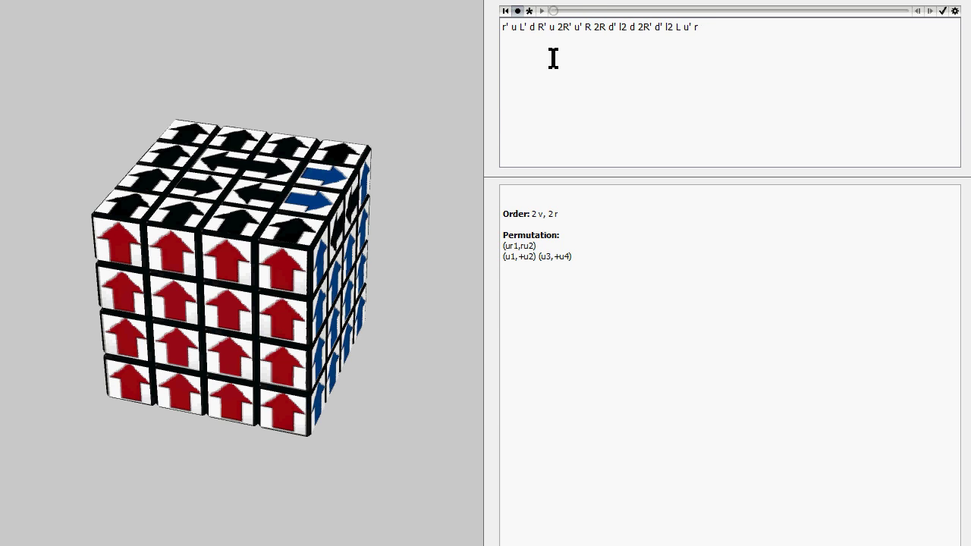
{"action": "key", "text": "Delete"}
{"action": "type", "text": "u y'"}
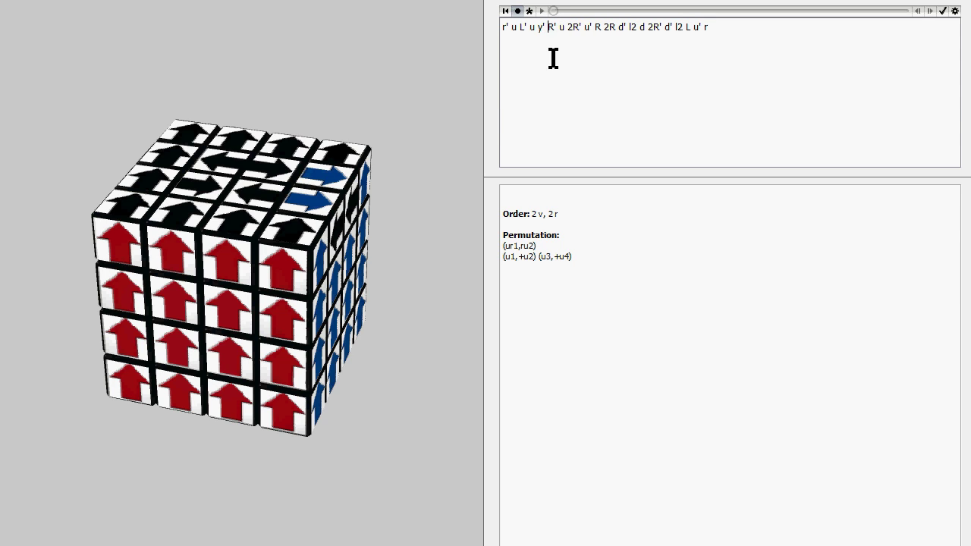
{"action": "left_click", "coordinate": [941, 11]}
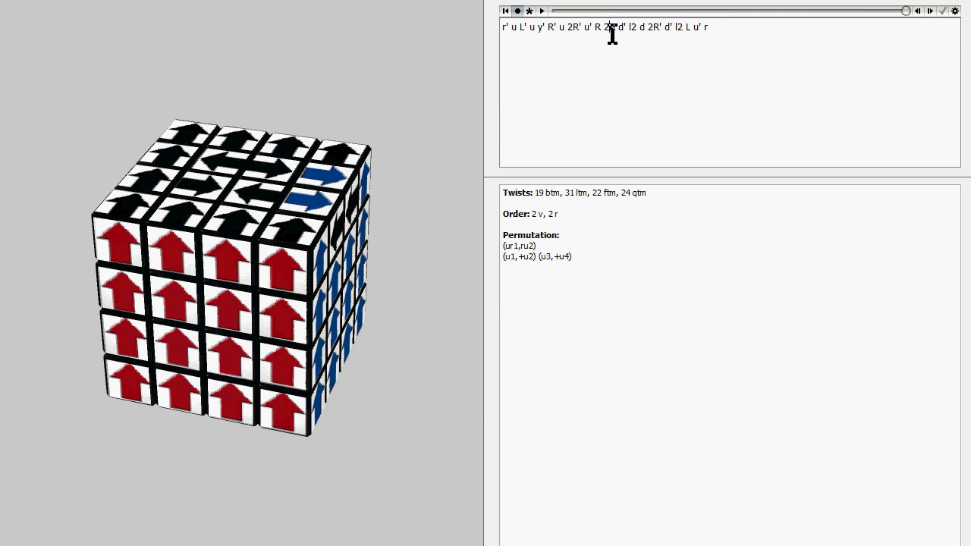
Step: Replace R 2R with r, l2 with r2, and drop the d moves after r2 and 2R'
{"action": "key", "text": "BackSpace"}
{"action": "key", "text": "BackSpace"}
{"action": "key", "text": "BackSpace"}
{"action": "key", "text": "BackSpace"}
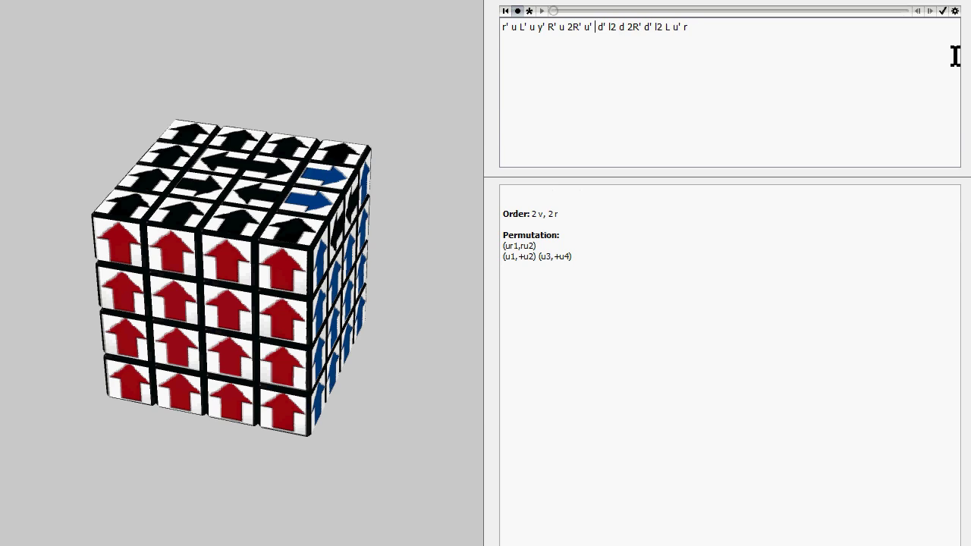
{"action": "type", "text": "r"}
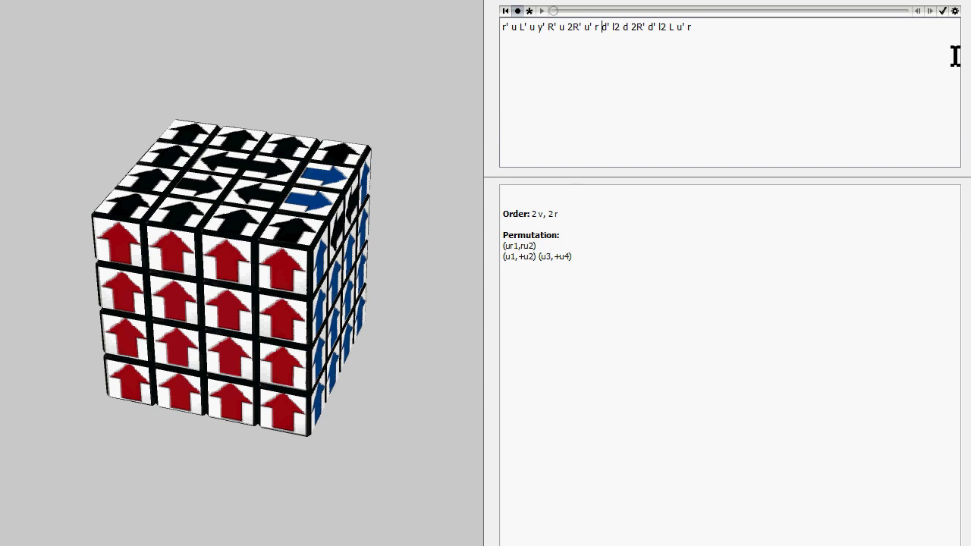
{"action": "key", "text": "Delete"}
{"action": "type", "text": "r"}
{"action": "key", "text": "Right"}
{"action": "key", "text": "Delete"}
{"action": "type", "text": "u"}
{"action": "key", "text": "Delete"}
{"action": "type", "text": "u' "}
{"action": "type", "text": "r"}
Step: Apply the 18 btm script and rewind the cube to the script start
{"action": "left_click", "coordinate": [943, 13]}
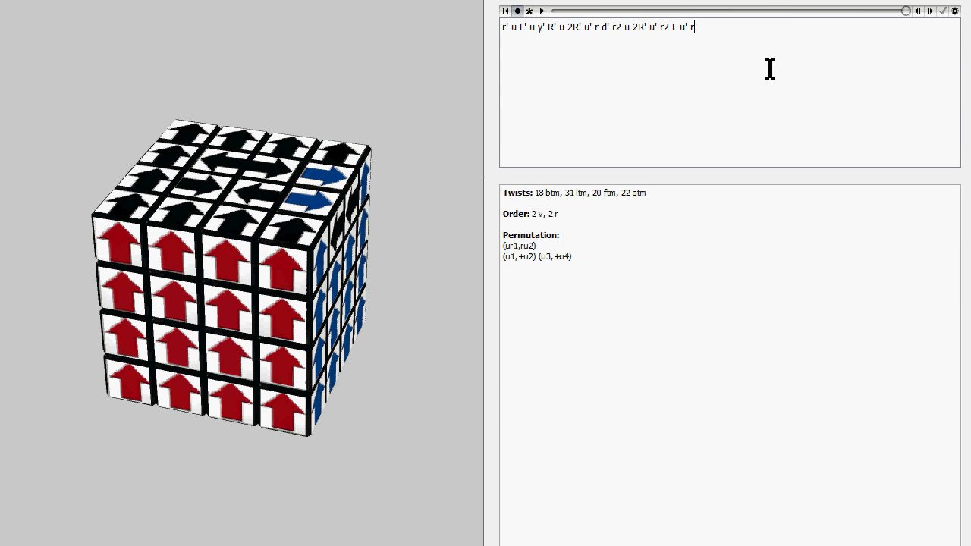
{"action": "left_click_drag", "start_coordinate": [738, 41], "coordinate": [448, 26]}
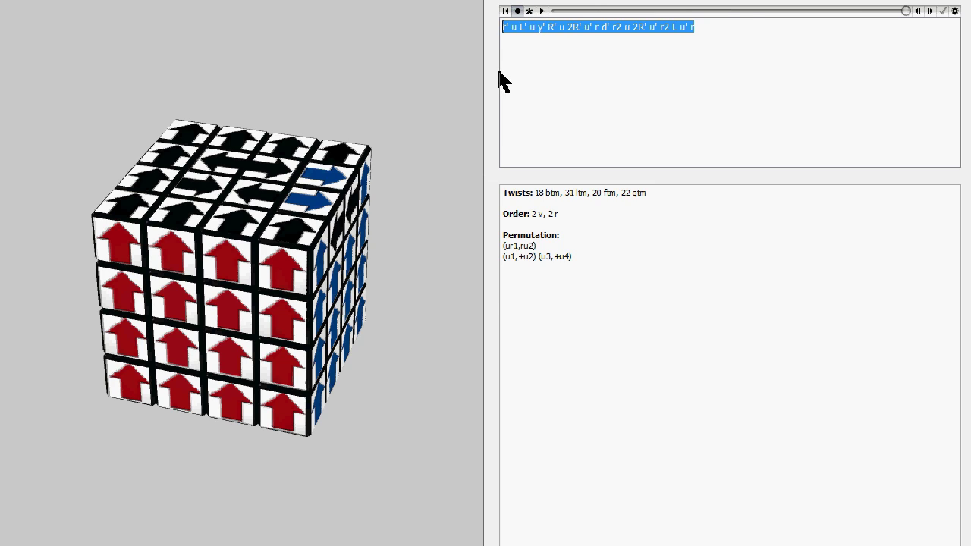
{"action": "left_click", "coordinate": [754, 33]}
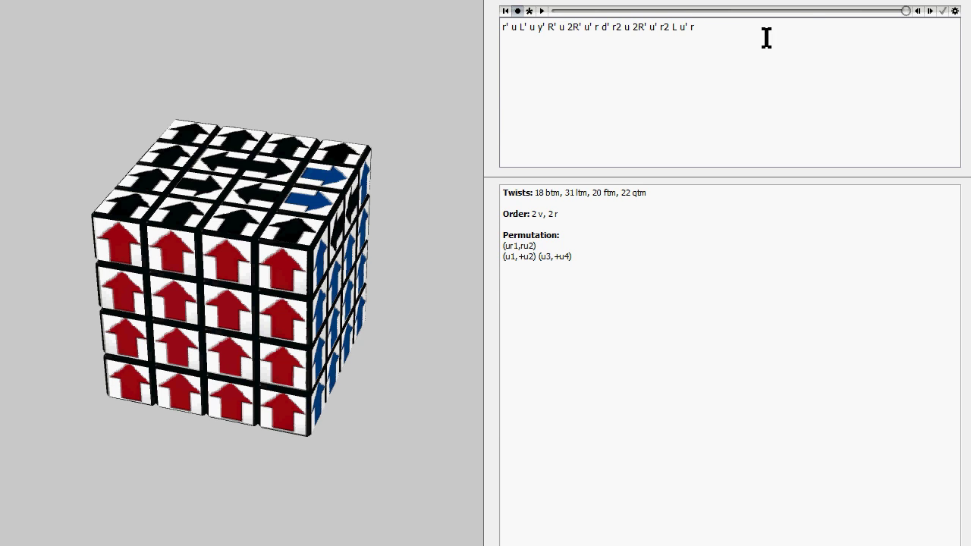
{"action": "left_click", "coordinate": [942, 11]}
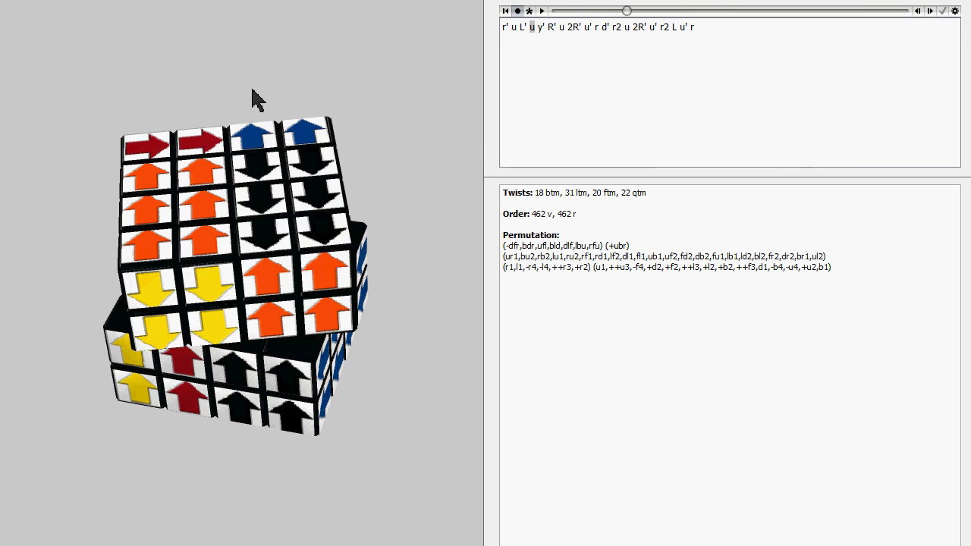
Step: Show a standard coloured 4x4x4 cube and play the script, rotating it upright
{"action": "left_click", "coordinate": [954, 12]}
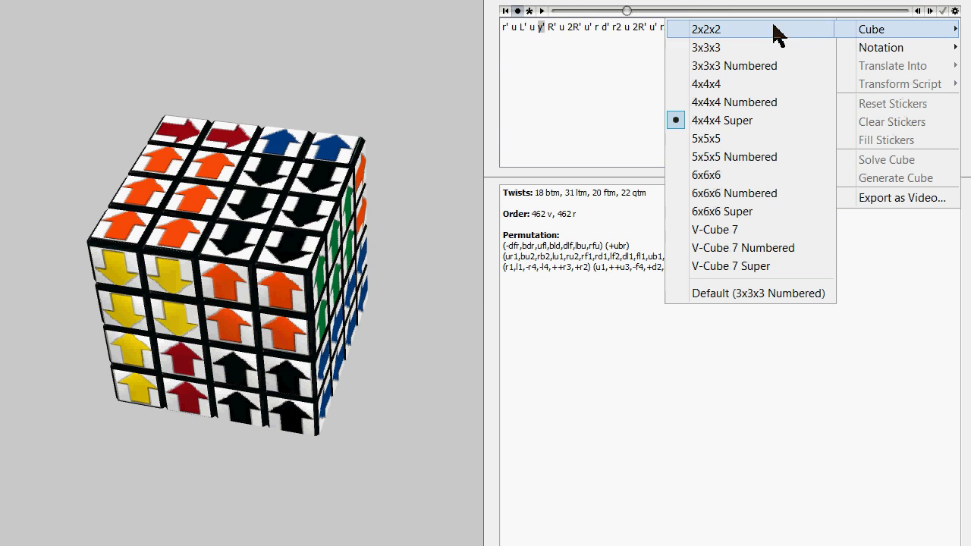
{"action": "left_click", "coordinate": [747, 83]}
{"action": "left_click", "coordinate": [940, 13]}
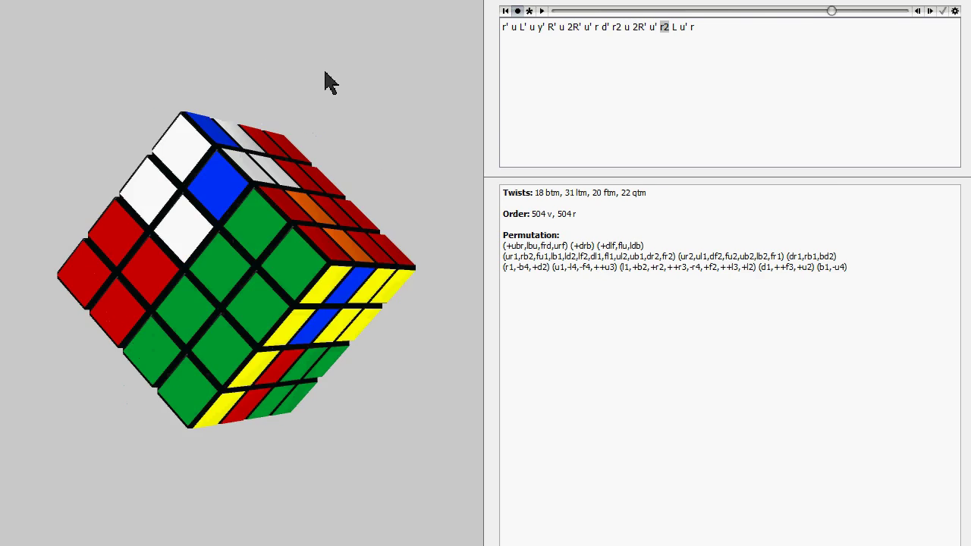
{"action": "mouse_move", "coordinate": [387, 125]}
{"action": "left_mouse_down"}
{"action": "mouse_move", "coordinate": [341, 130]}
{"action": "mouse_move", "coordinate": [238, 109]}
{"action": "mouse_move", "coordinate": [230, 129]}
{"action": "mouse_move", "coordinate": [286, 139]}
{"action": "mouse_move", "coordinate": [277, 123]}
{"action": "mouse_move", "coordinate": [258, 141]}
{"action": "mouse_move", "coordinate": [243, 191]}
{"action": "mouse_move", "coordinate": [258, 176]}
{"action": "mouse_move", "coordinate": [253, 141]}
{"action": "mouse_move", "coordinate": [269, 139]}
{"action": "mouse_move", "coordinate": [503, 195]}
{"action": "mouse_move", "coordinate": [466, 192]}
{"action": "mouse_move", "coordinate": [478, 196]}
{"action": "mouse_move", "coordinate": [356, 76]}
{"action": "mouse_move", "coordinate": [351, 89]}
{"action": "left_mouse_up"}
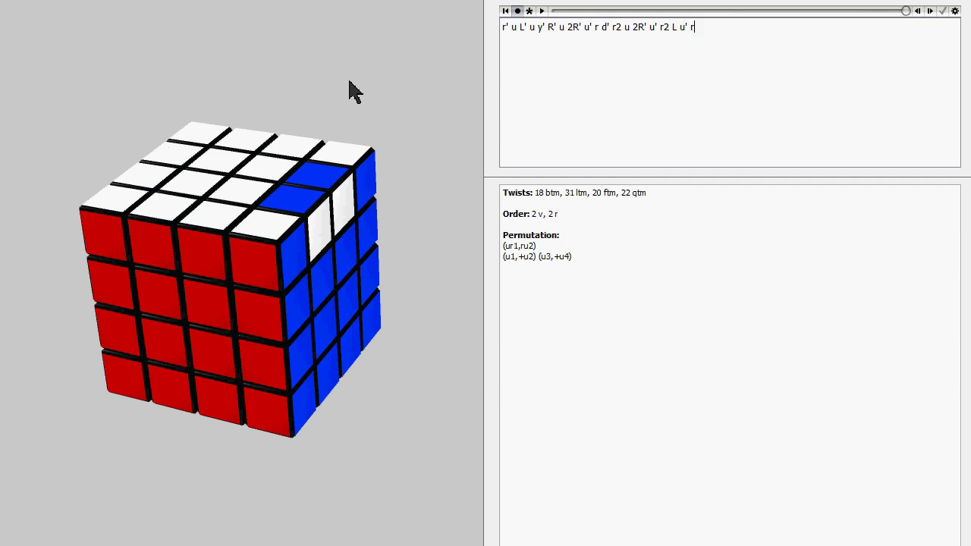